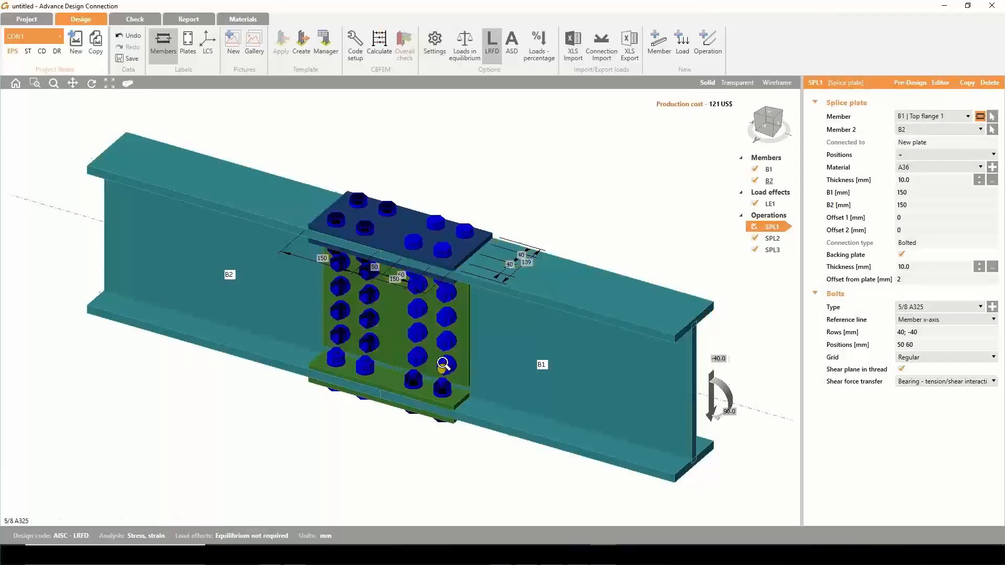
- Run Pre-Design on the top flange splice plate operation SPL1
scroll(445, 364, "up", 2)
scroll(448, 364, "down", 2)
right_click_drag(449, 363, 469, 368)
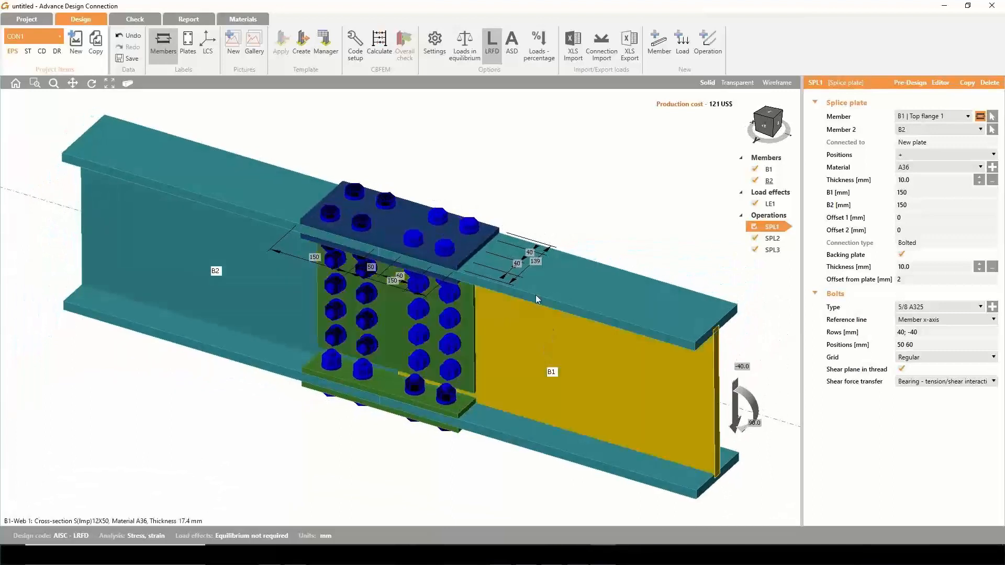
middle_click_drag(520, 345, 494, 321)
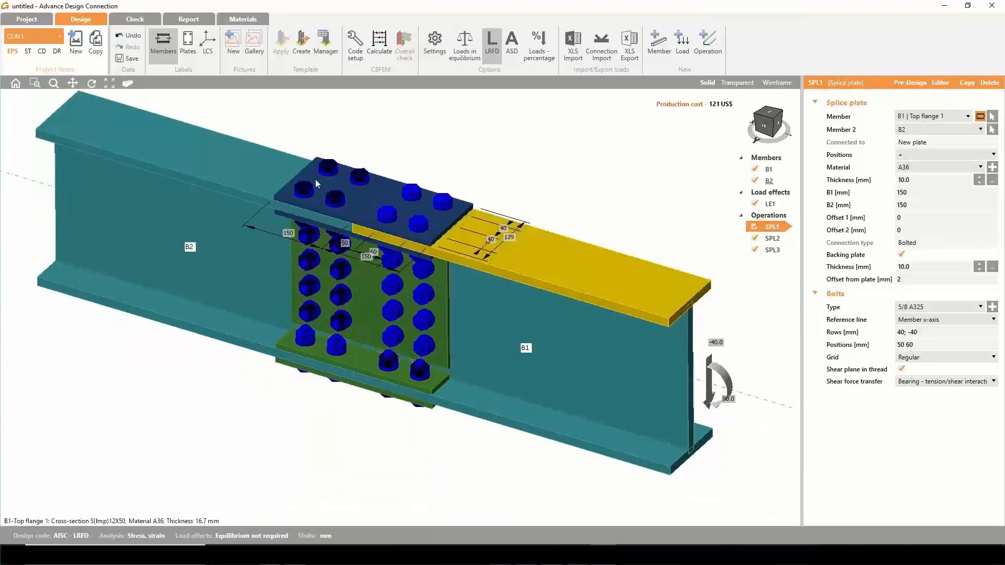
middle_click_drag(518, 159, 517, 184)
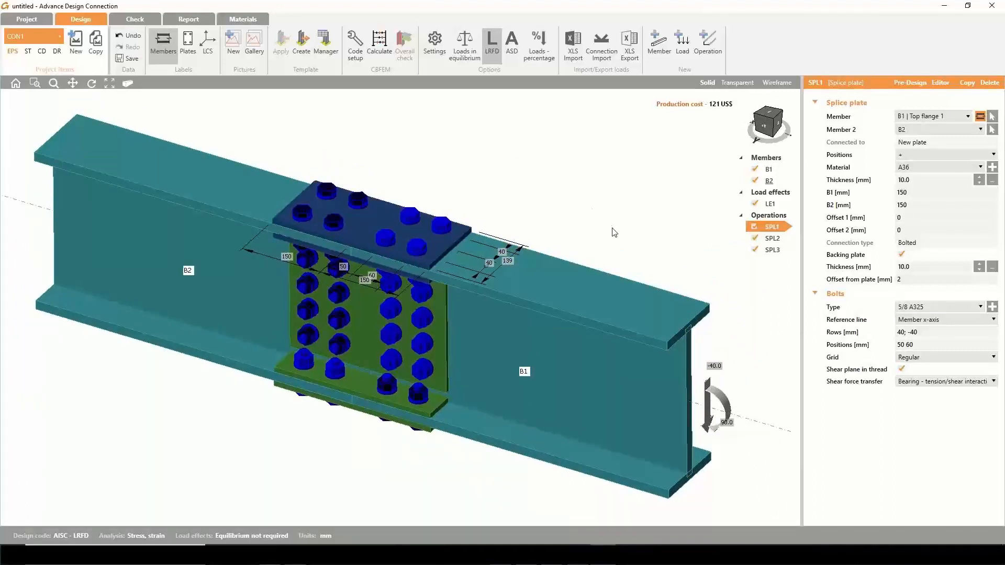
right_click(764, 227)
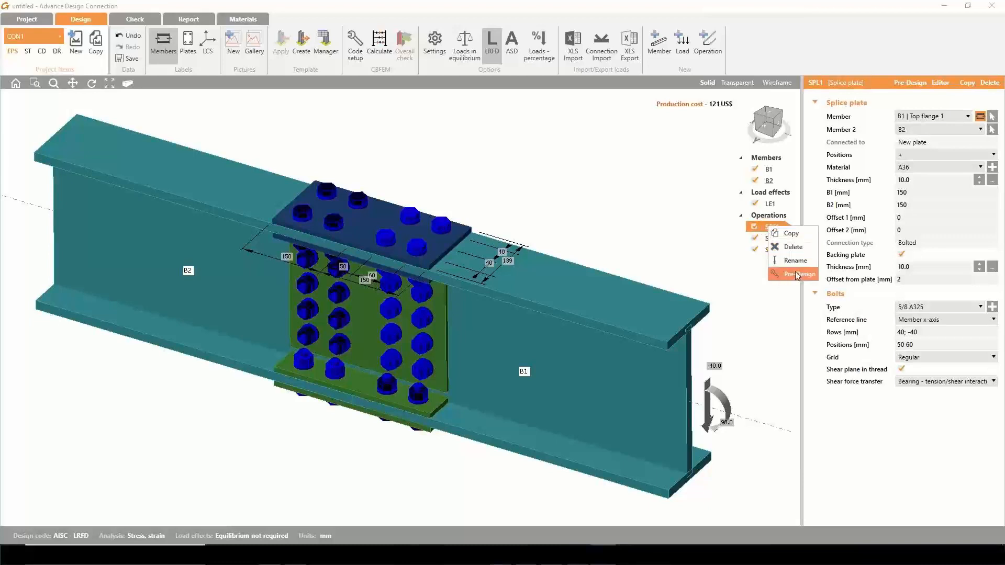
left_click(730, 254)
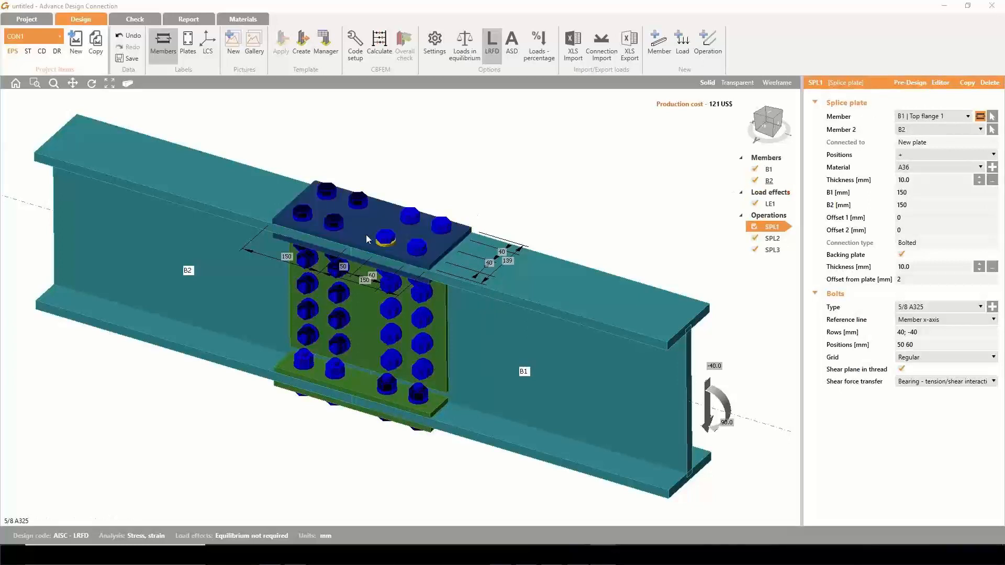
right_click(777, 230)
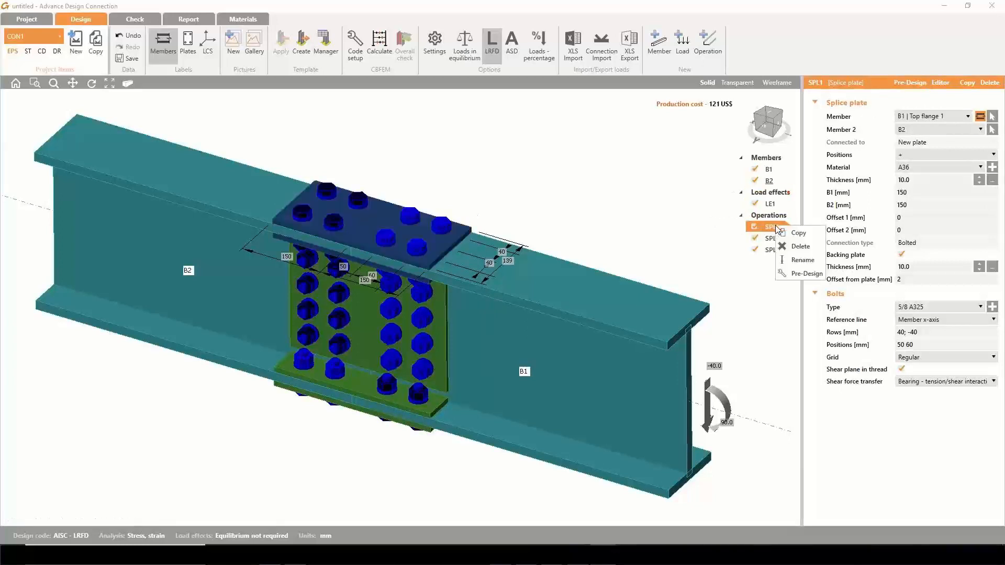
left_click(795, 273)
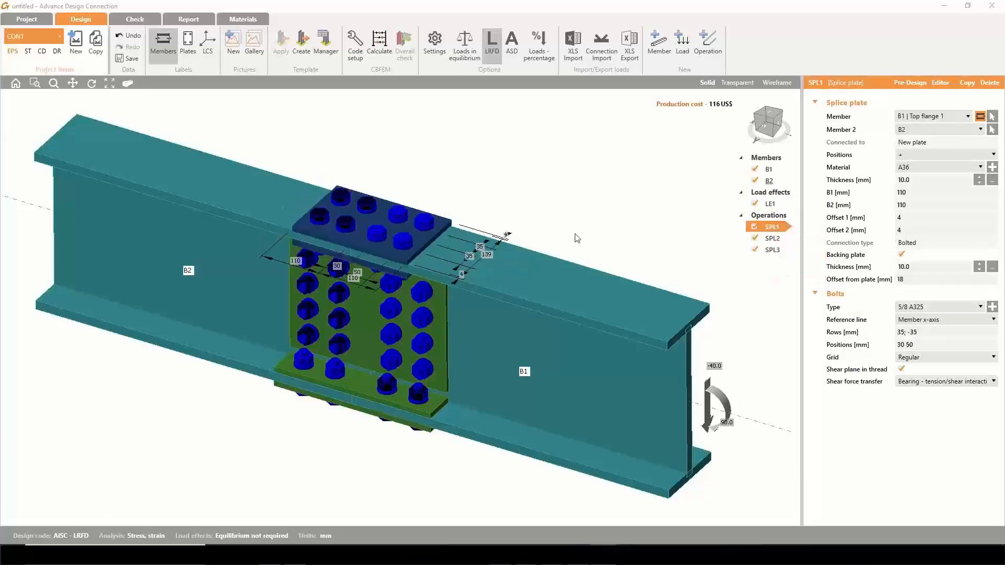
- Run Pre-Design on the remaining splice plate operations SPL2 and SPL3
scroll(396, 235, "up", 3)
mouse_move(490, 290)
right_mouse_down()
mouse_move(493, 278)
mouse_move(491, 291)
right_mouse_up()
middle_click_drag(660, 265, 653, 254)
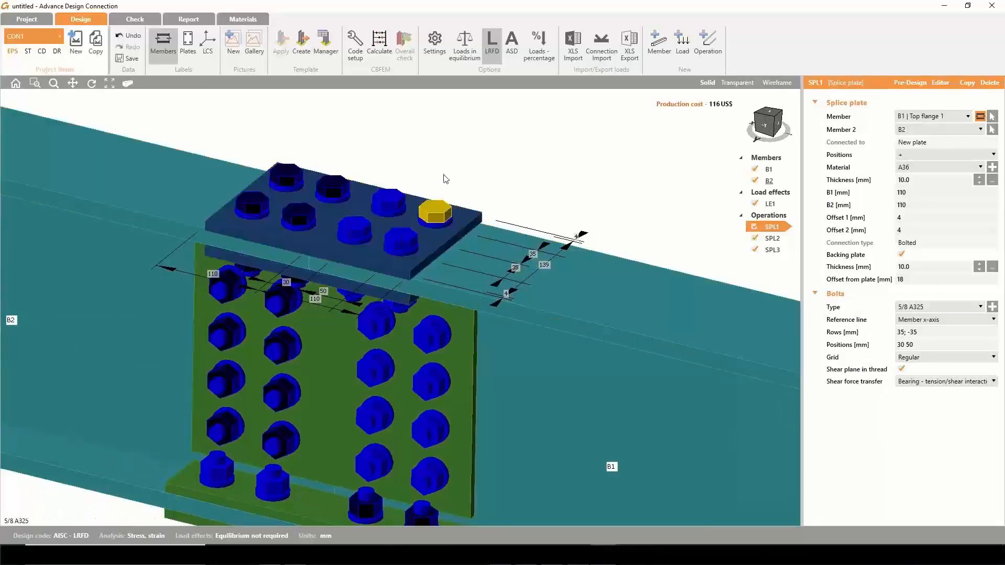
right_click_drag(365, 159, 359, 172)
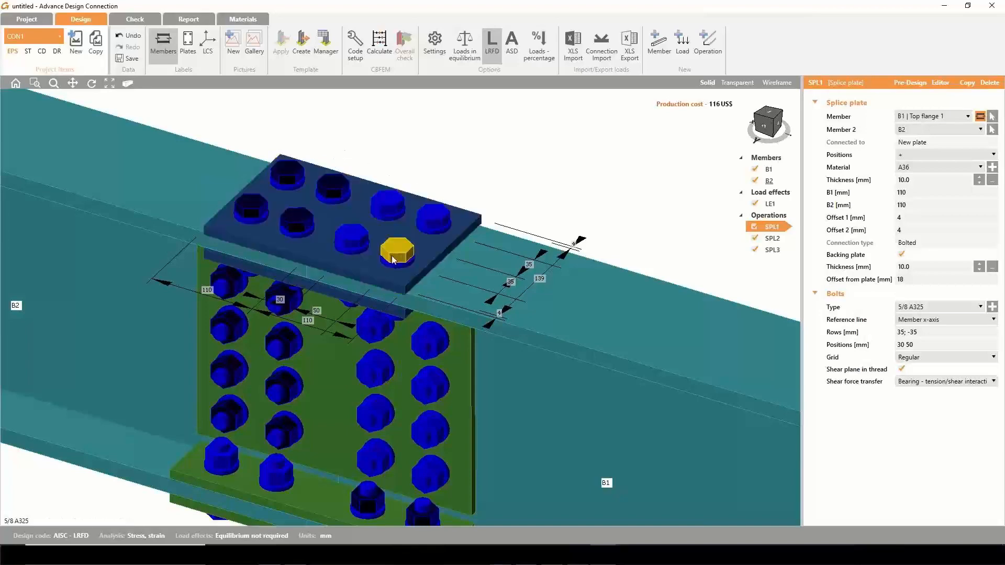
scroll(455, 162, "down", 3)
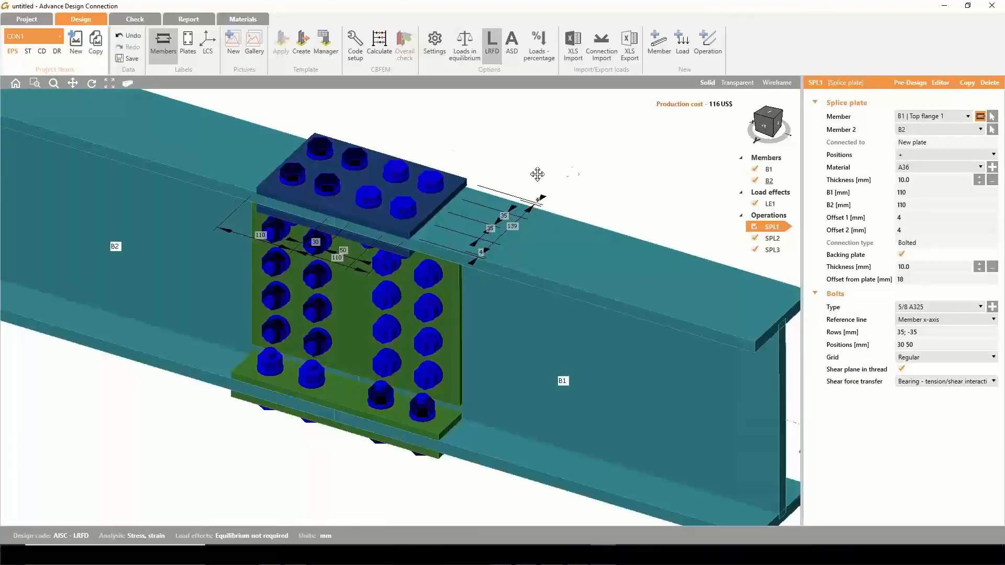
right_click(769, 238)
left_click(790, 286)
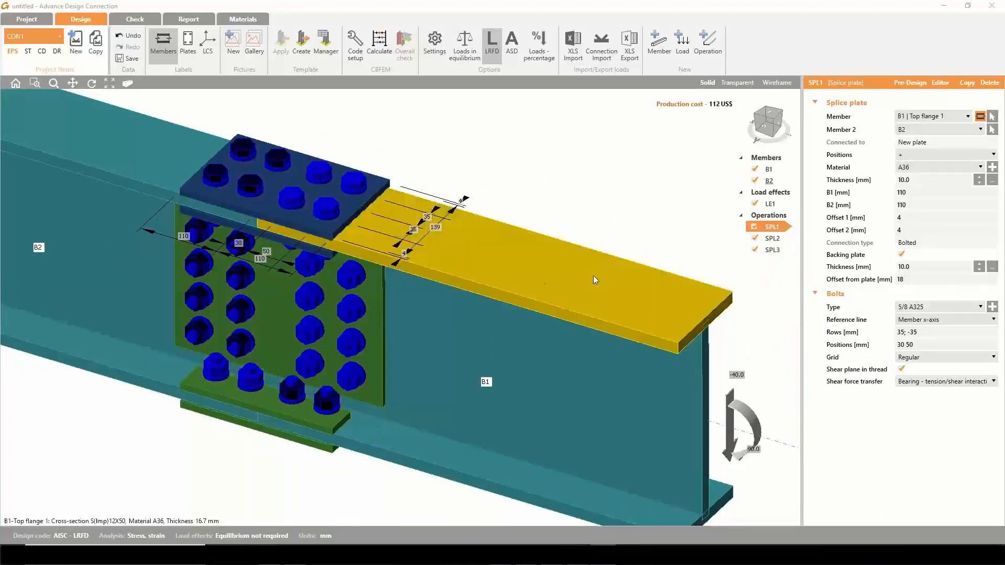
right_click(770, 251)
left_click(783, 298)
middle_click_drag(431, 426, 523, 383)
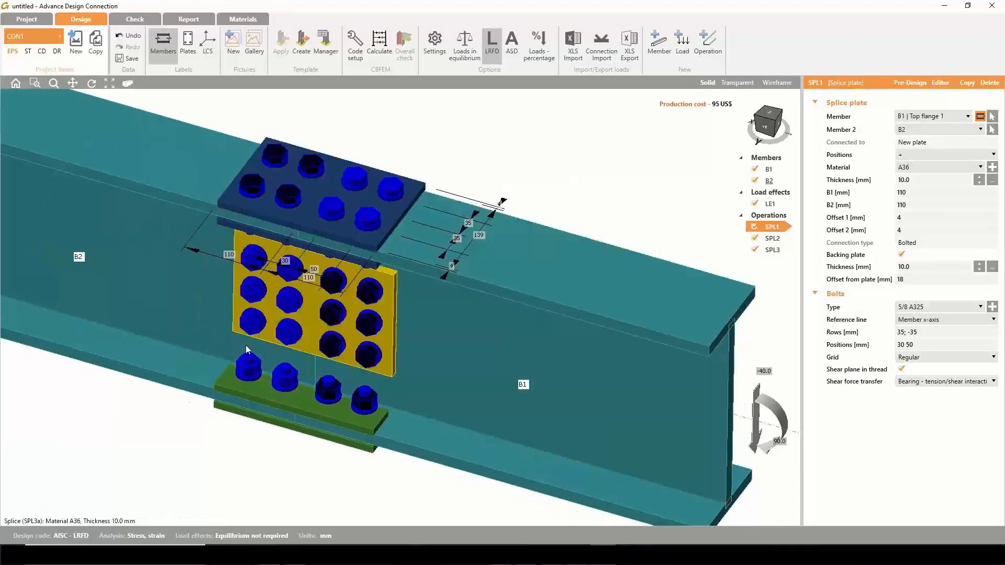
- Set the pre-design beam resistance percentage to 80 and save the settings
middle_click_drag(489, 178, 491, 162)
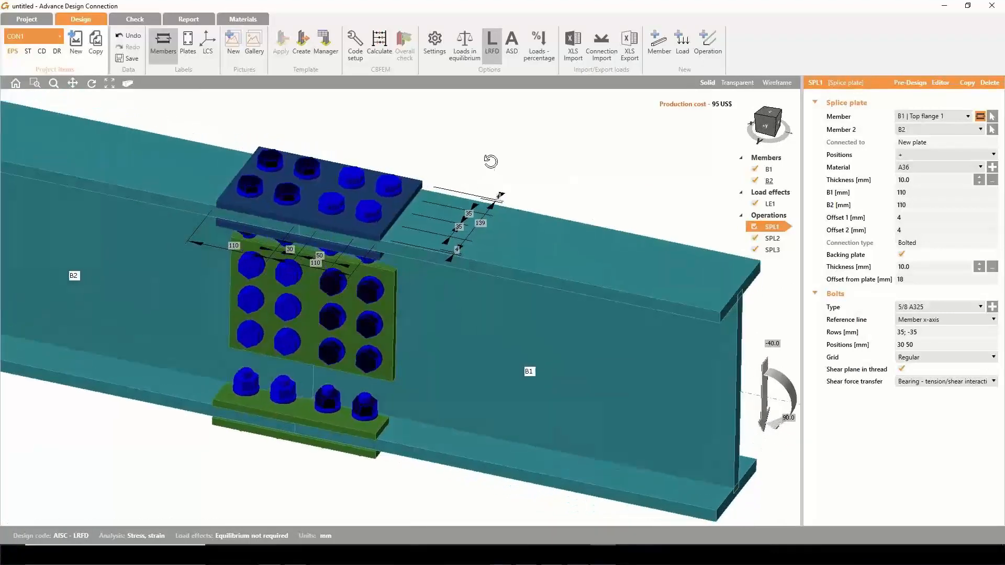
middle_click_drag(567, 177, 566, 194)
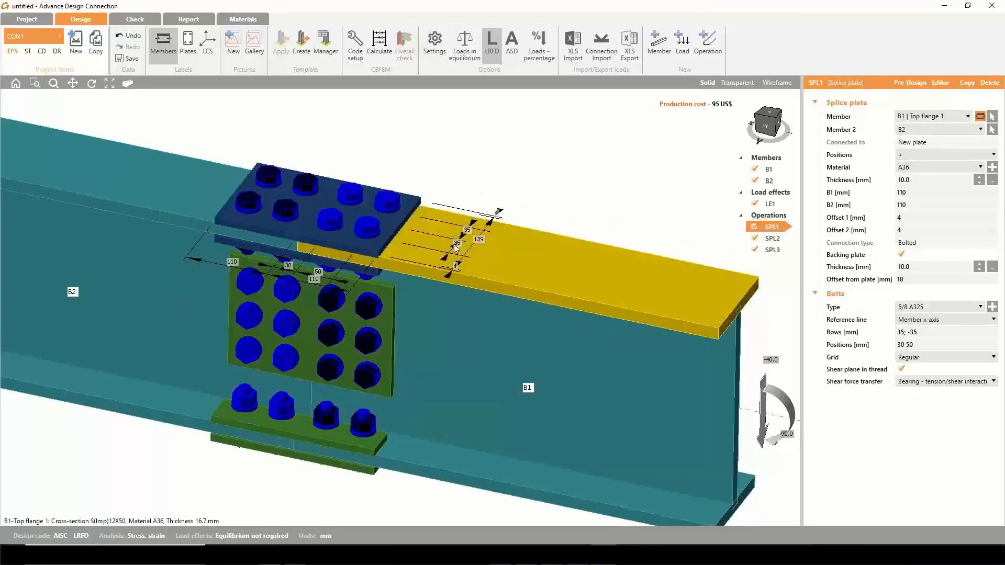
scroll(556, 191, "down", 3)
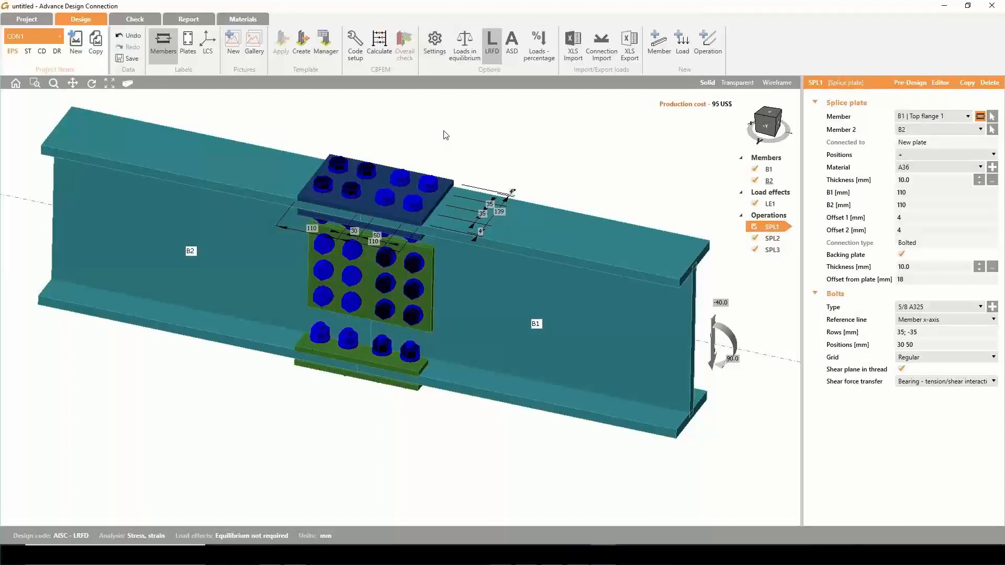
left_click(434, 42)
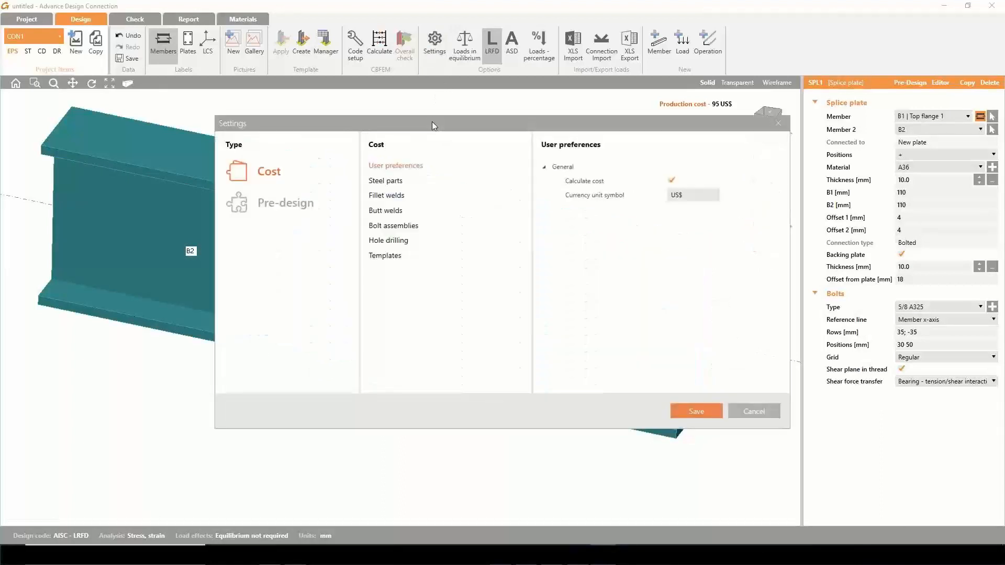
left_click(263, 207)
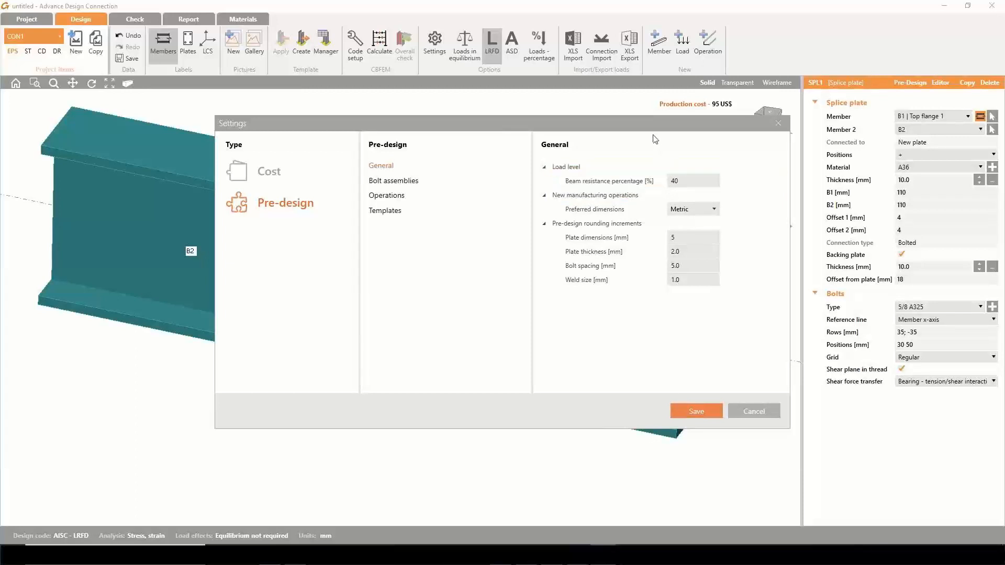
left_click_drag(651, 128, 556, 353)
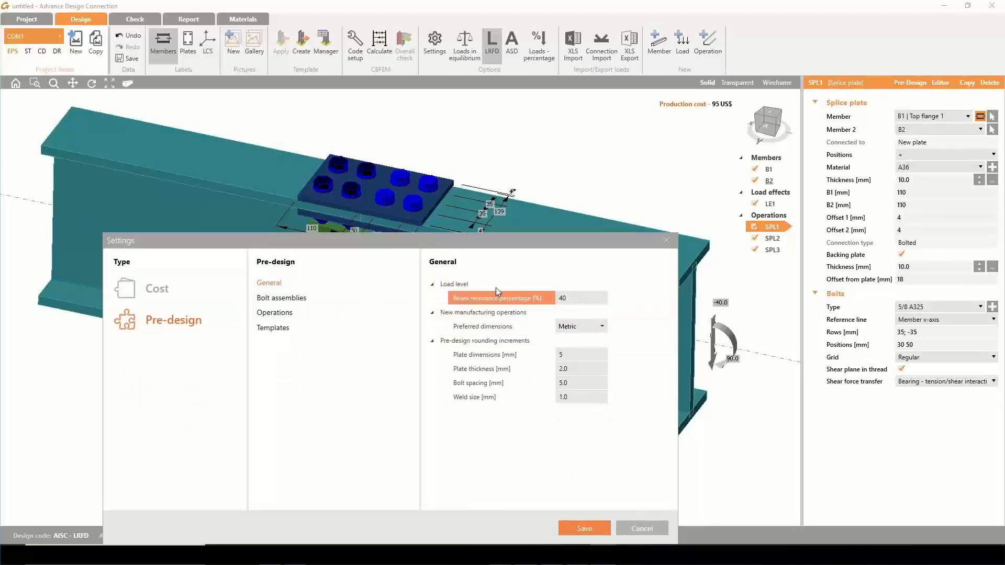
left_click_drag(469, 240, 496, 148)
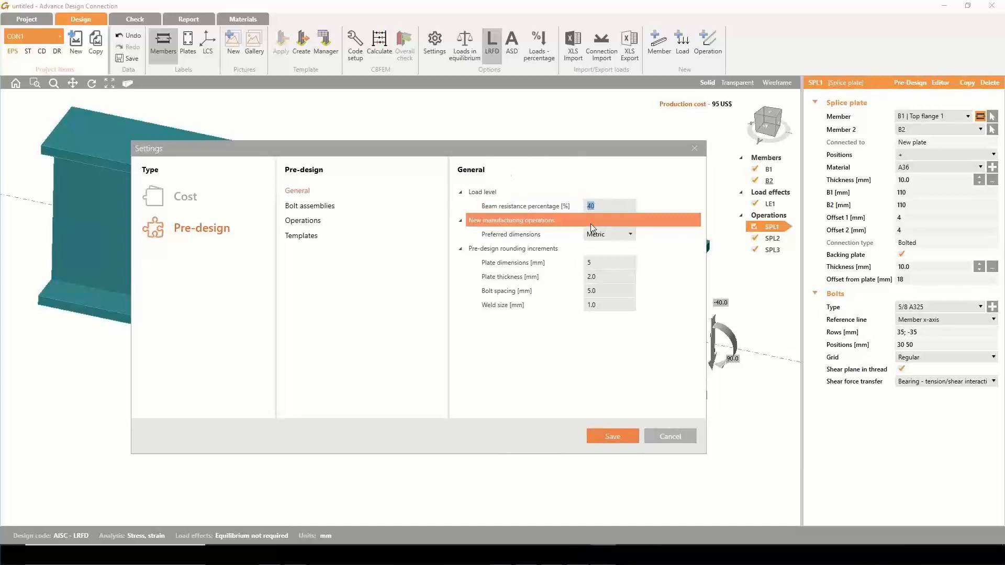
type("80")
left_click_drag(546, 149, 529, 135)
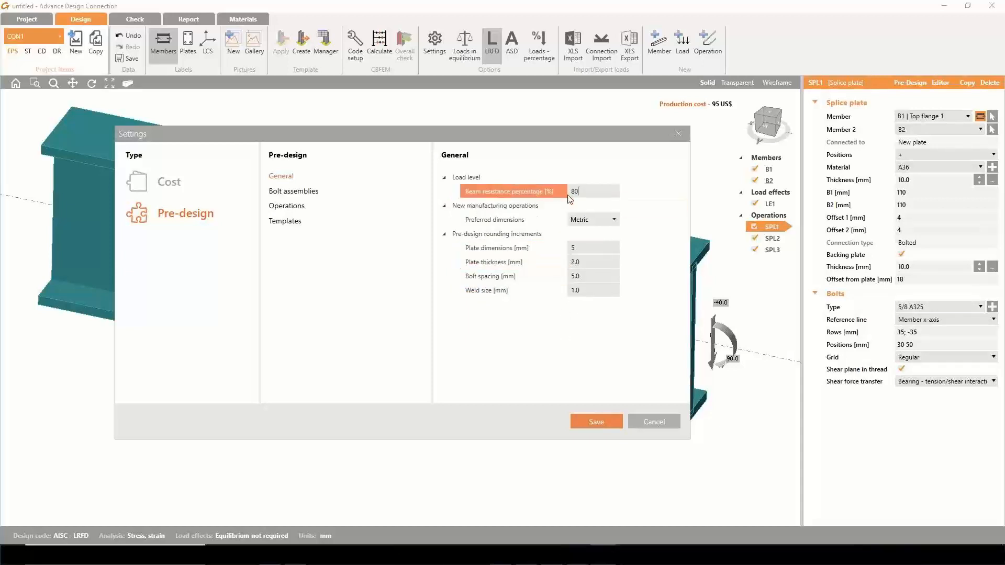
left_click(595, 421)
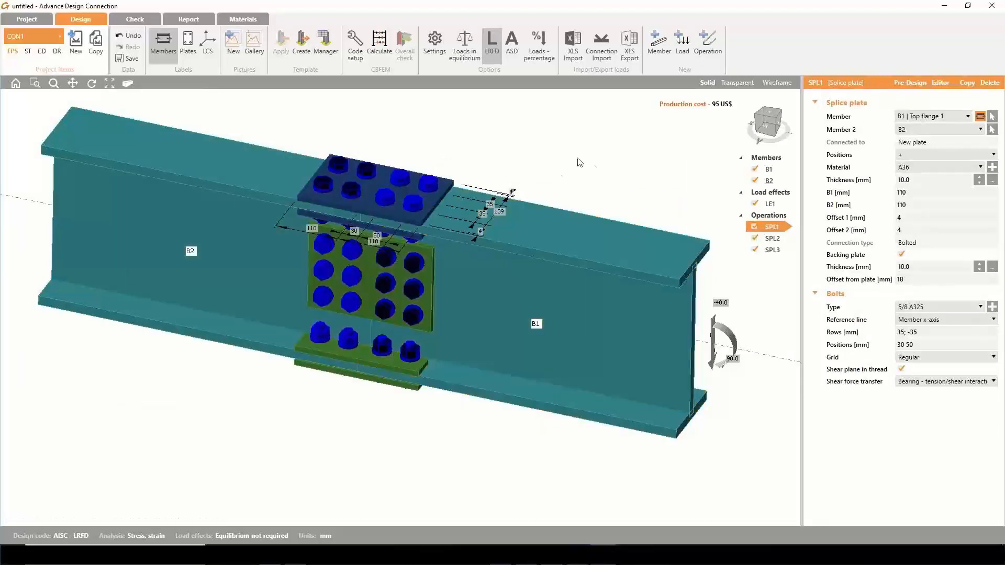
- Rerun Pre-Design on the top flange splice SPL1 with the updated load level
right_click(766, 227)
left_click(780, 275)
scroll(423, 152, "up", 2)
mouse_move(429, 281)
middle_mouse_down()
mouse_move(429, 251)
mouse_move(433, 278)
middle_mouse_up()
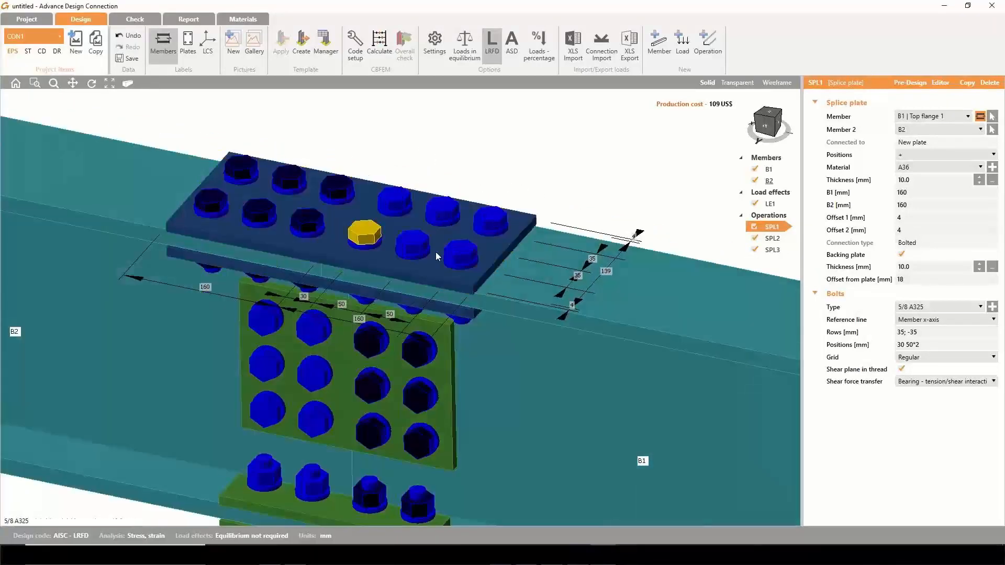
scroll(399, 330, "down", 3)
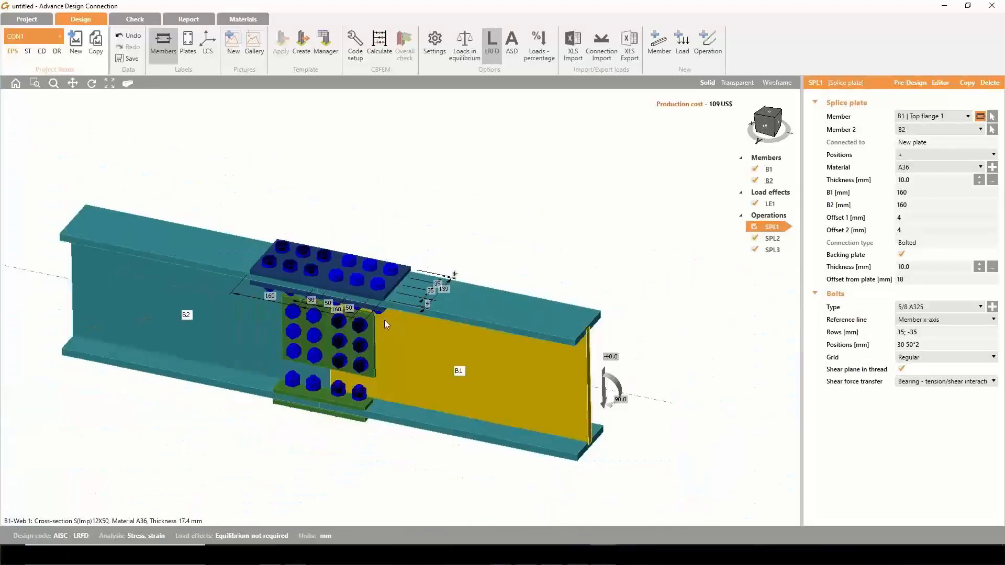
middle_click_drag(451, 361, 458, 331)
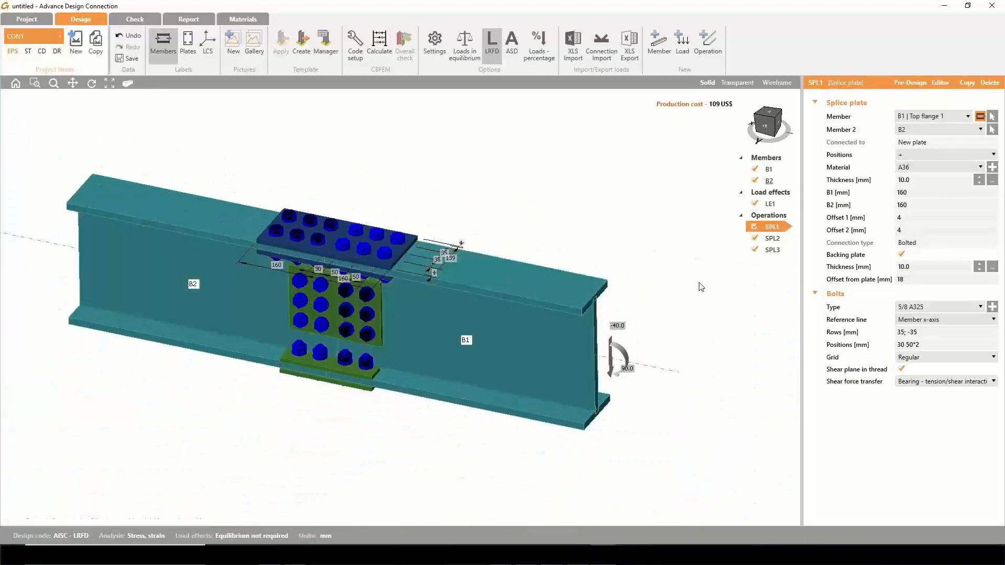
- Rerun Pre-Design on the bottom flange splice SPL2 and the web splice SPL3 with the updated load level
right_click(775, 240)
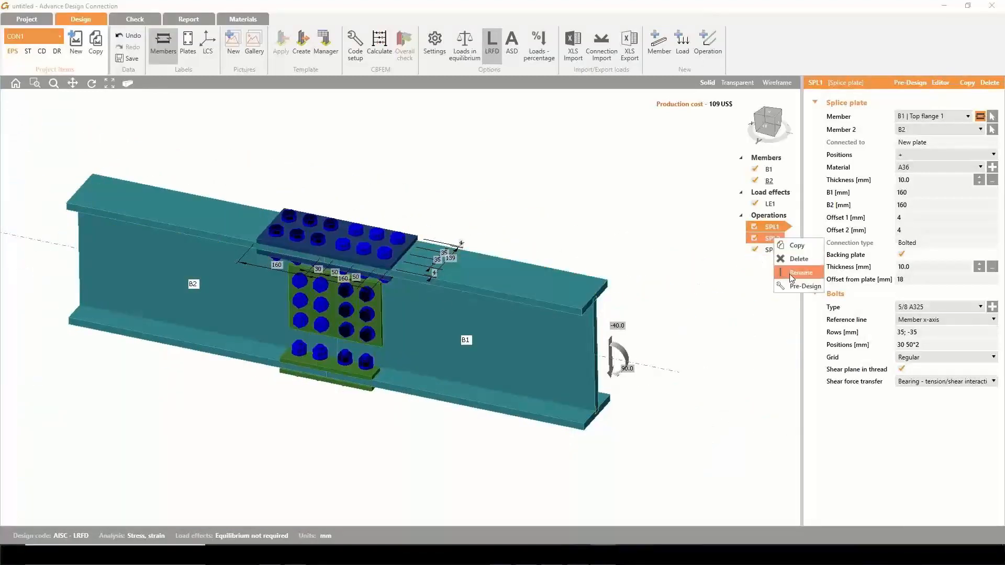
left_click(804, 286)
scroll(432, 335, "up", 2)
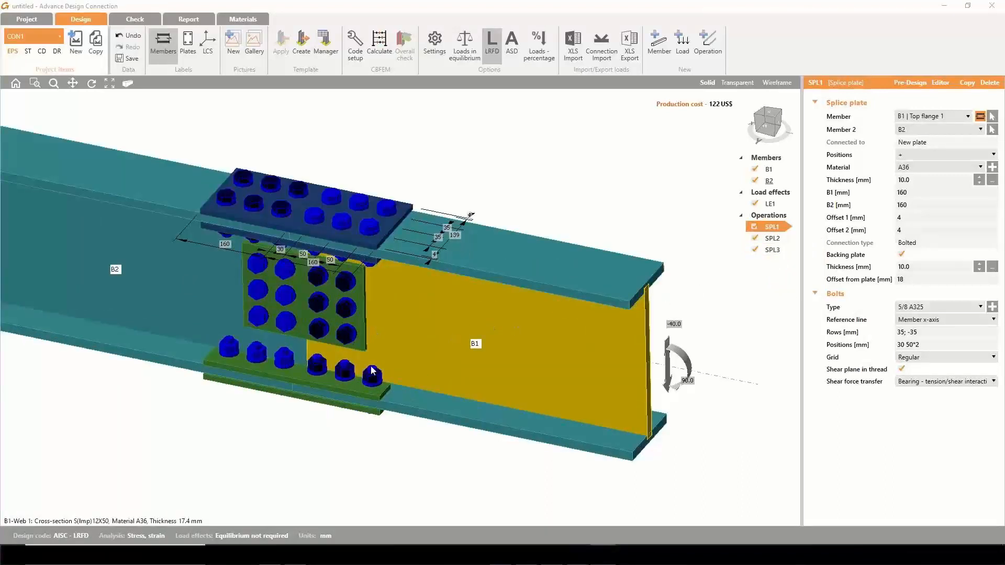
right_click(772, 250)
left_click(784, 297)
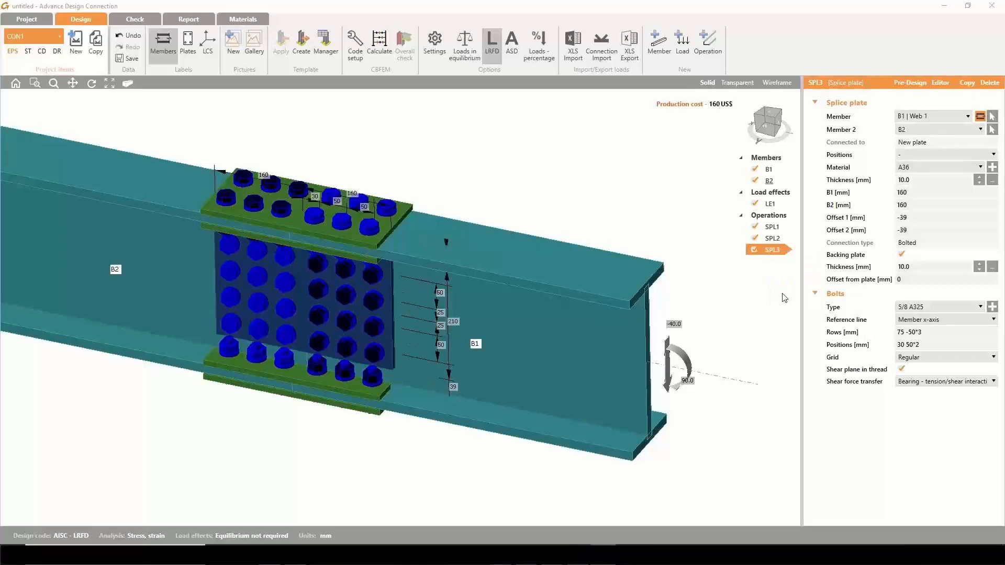
scroll(484, 313, "down", 3)
middle_click_drag(395, 318, 415, 304)
scroll(435, 291, "up", 4)
middle_click_drag(506, 227, 523, 293)
scroll(518, 260, "down", 3)
middle_click_drag(567, 168, 499, 189)
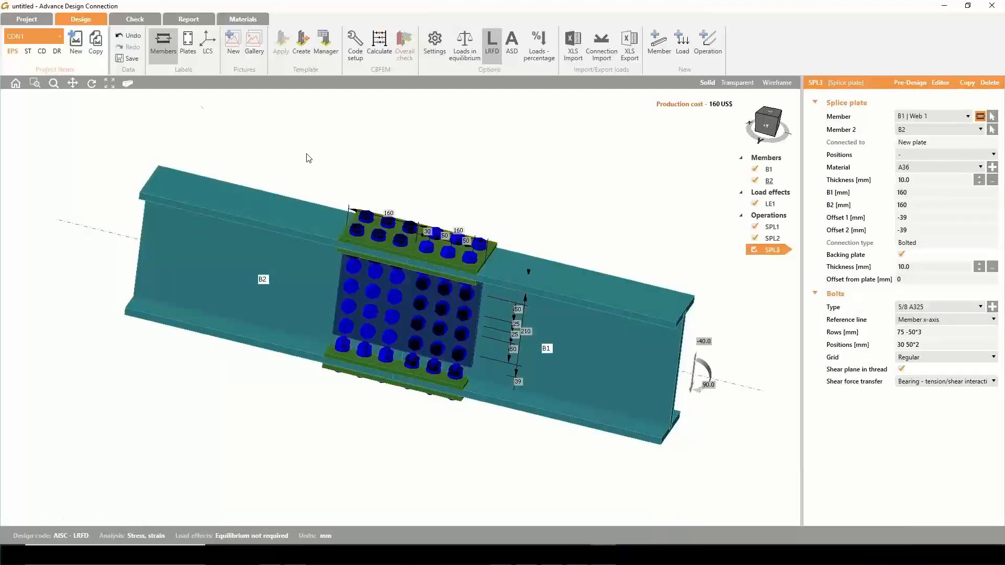
- Create a new column-to-beam project with the I-section corner topology and the first moment connection design, a fin plate with welded flanges
left_click(29, 18)
left_click(16, 53)
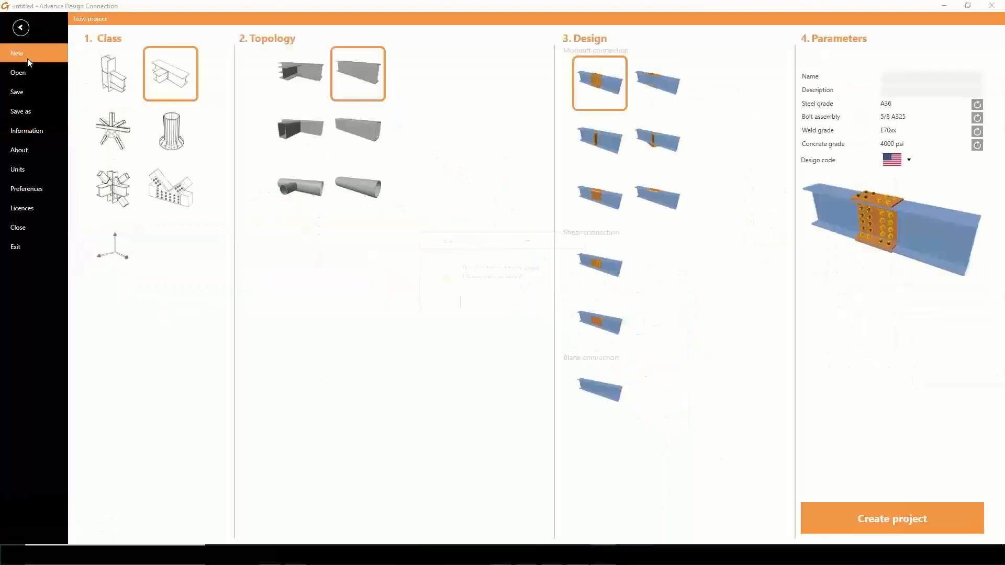
left_click(520, 303)
left_click(116, 85)
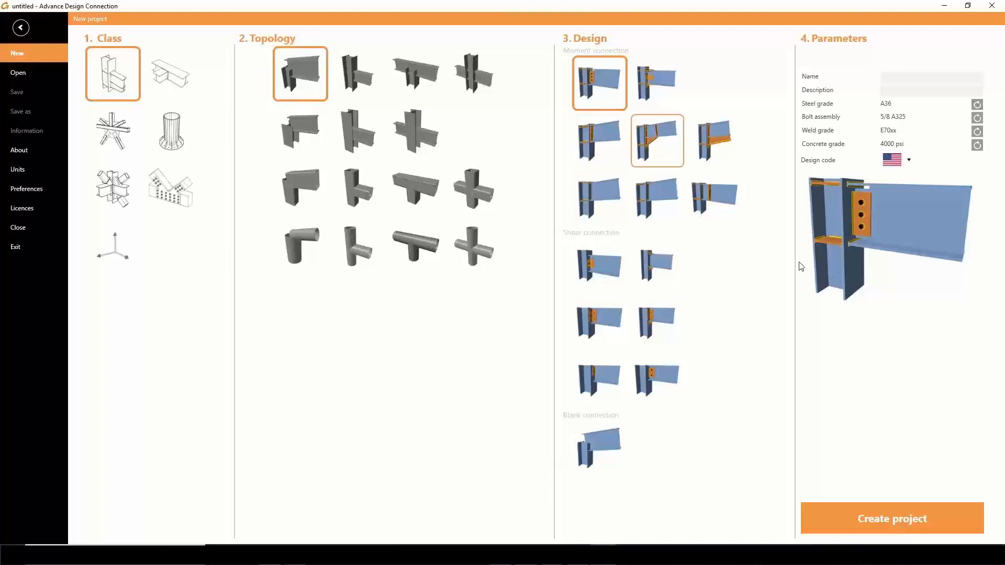
left_click(887, 505)
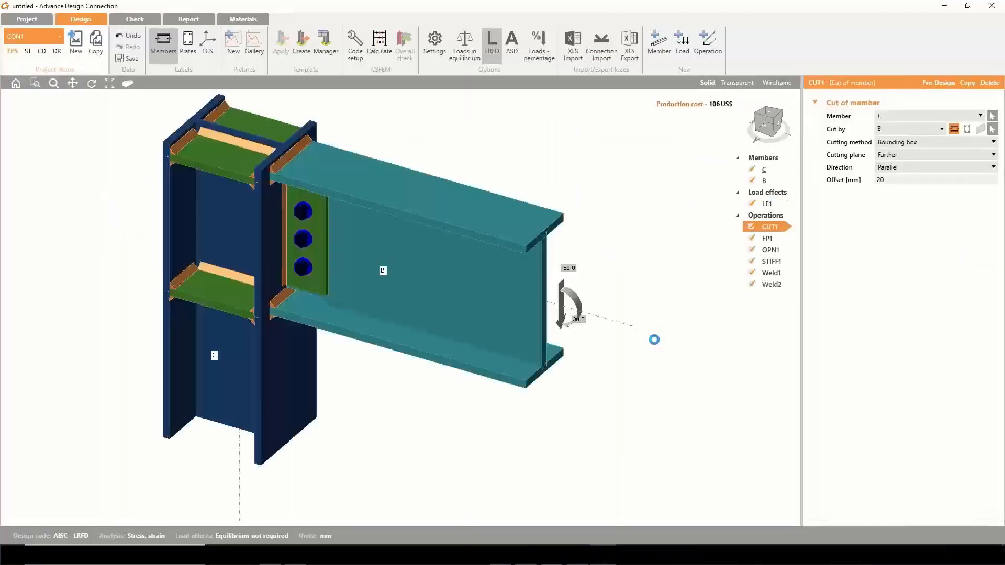
- Set the pre-design beam resistance percentage to 12 for the column-to-beam connection and save the settings
mouse_move(442, 276)
right_mouse_down()
mouse_move(451, 226)
mouse_move(435, 245)
mouse_move(441, 256)
right_mouse_up()
scroll(434, 255, "down", 2)
middle_click_drag(444, 258, 467, 281)
middle_click_drag(459, 195, 461, 191)
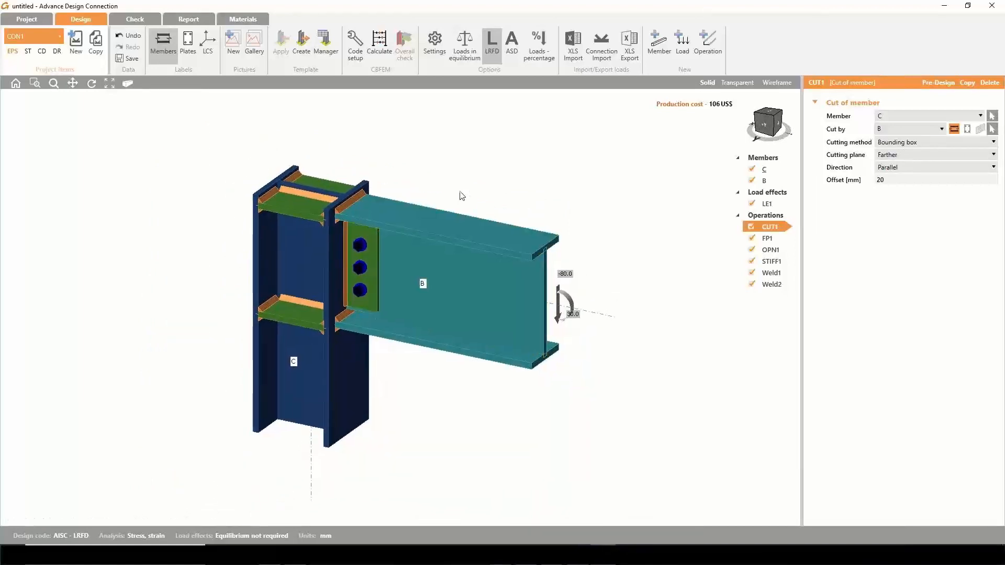
left_click(435, 45)
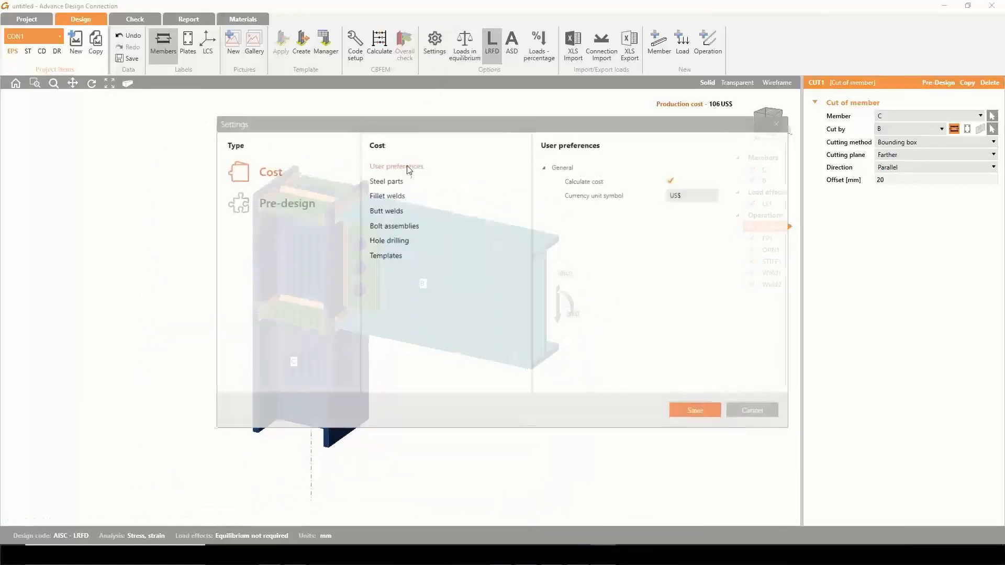
left_click(286, 202)
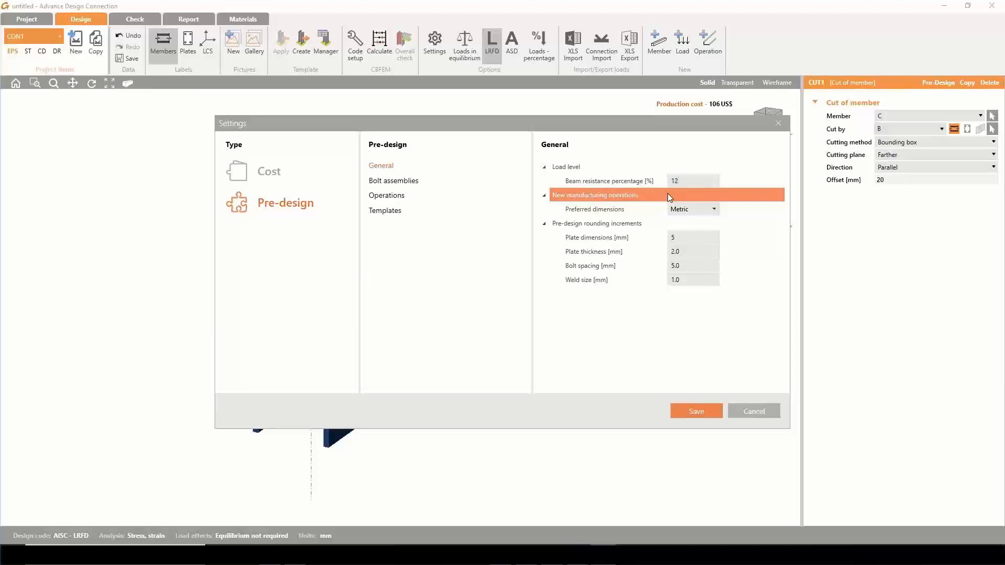
left_click(697, 411)
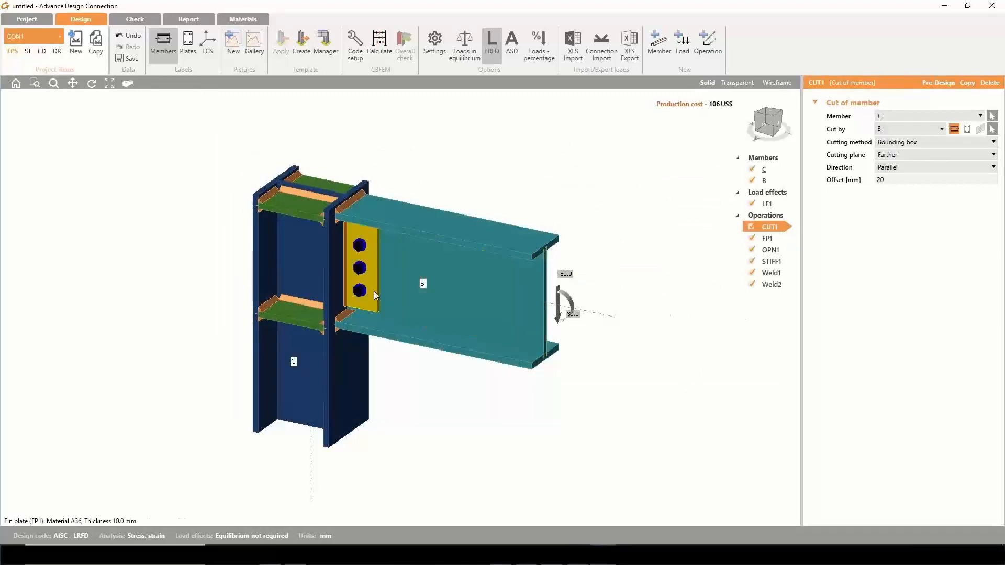
- Run Pre-Design on the fin plate FP1 and inspect the resized plate and bolts
left_click(767, 239)
right_click(767, 238)
left_click(790, 287)
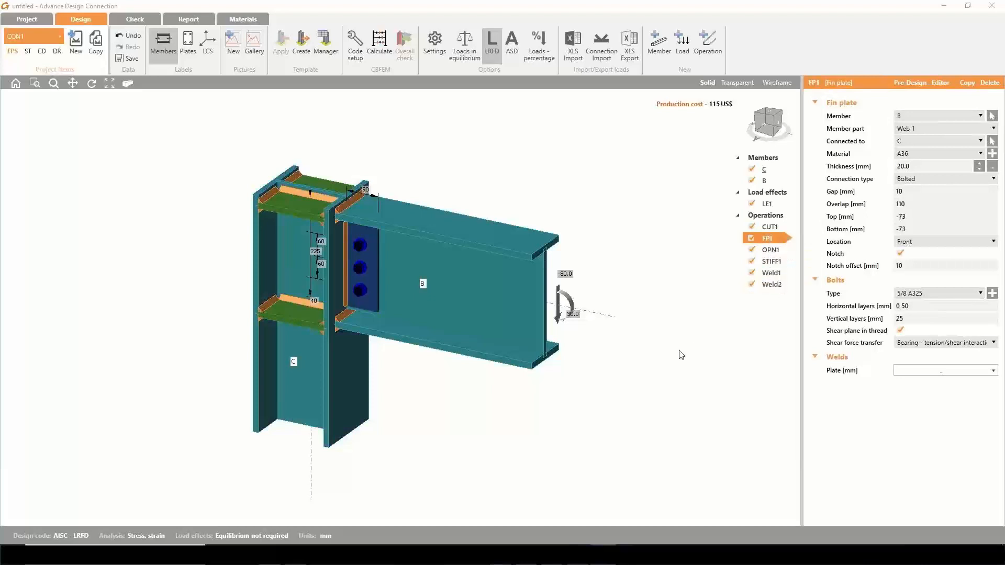
scroll(385, 299, "up", 4)
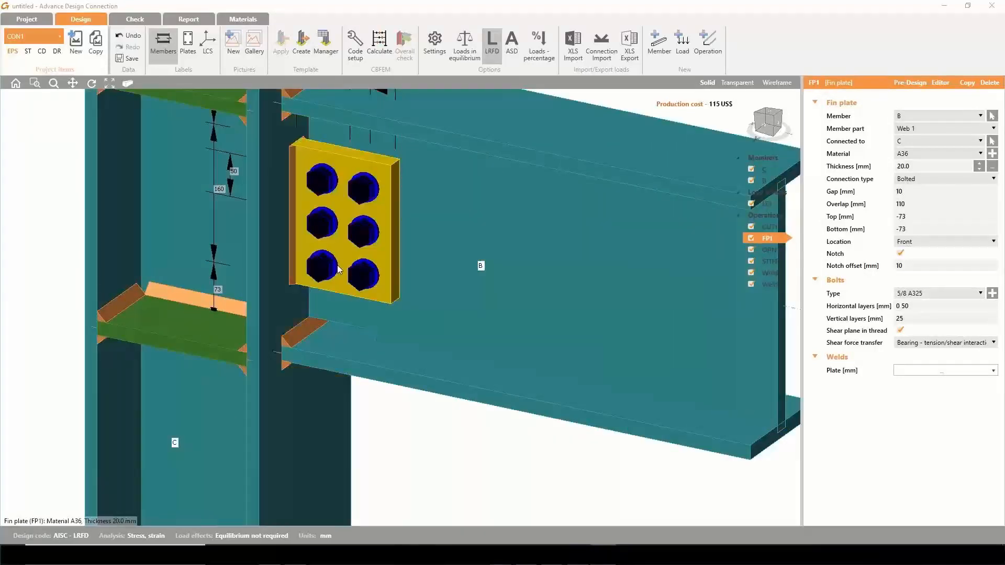
scroll(342, 259, "down", 4)
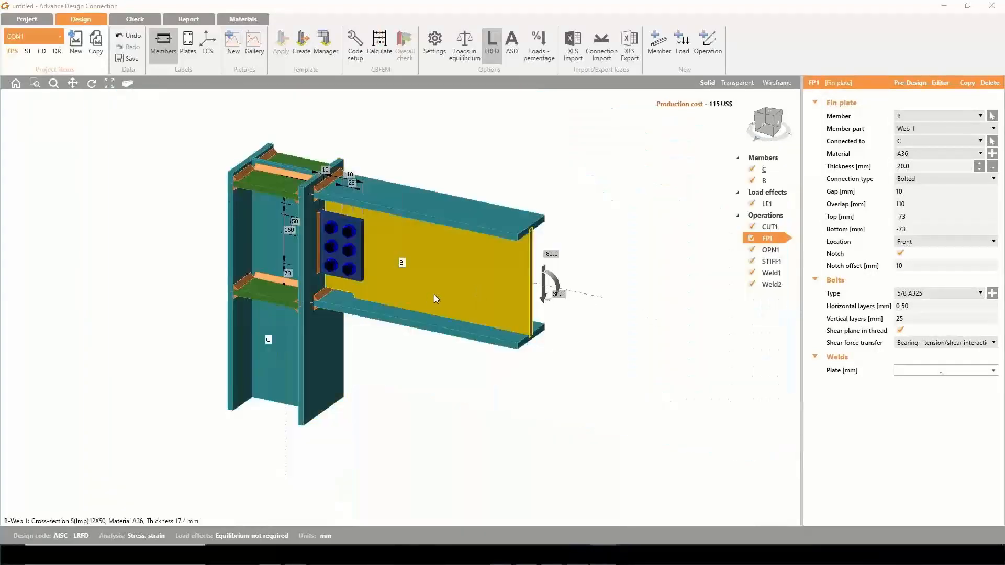
middle_click_drag(426, 293, 422, 244, "ctrl")
scroll(421, 244, "up", 3)
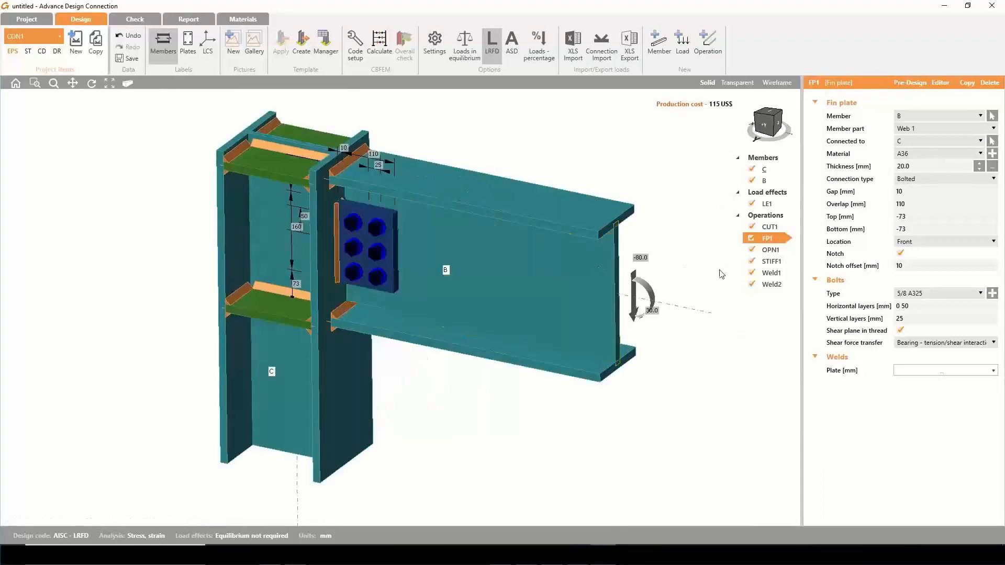
- Run Pre-Design on the column stiffeners STIFF1 and inspect the resized plates and welds
left_click(767, 262)
right_click(765, 260)
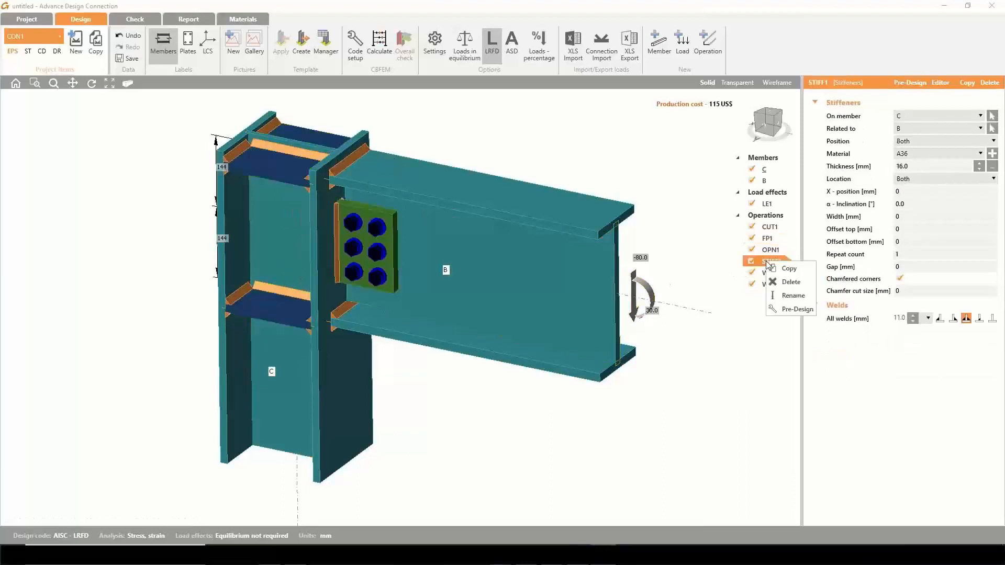
left_click(779, 312)
middle_click_drag(283, 238, 284, 216)
middle_click_drag(370, 153, 387, 151)
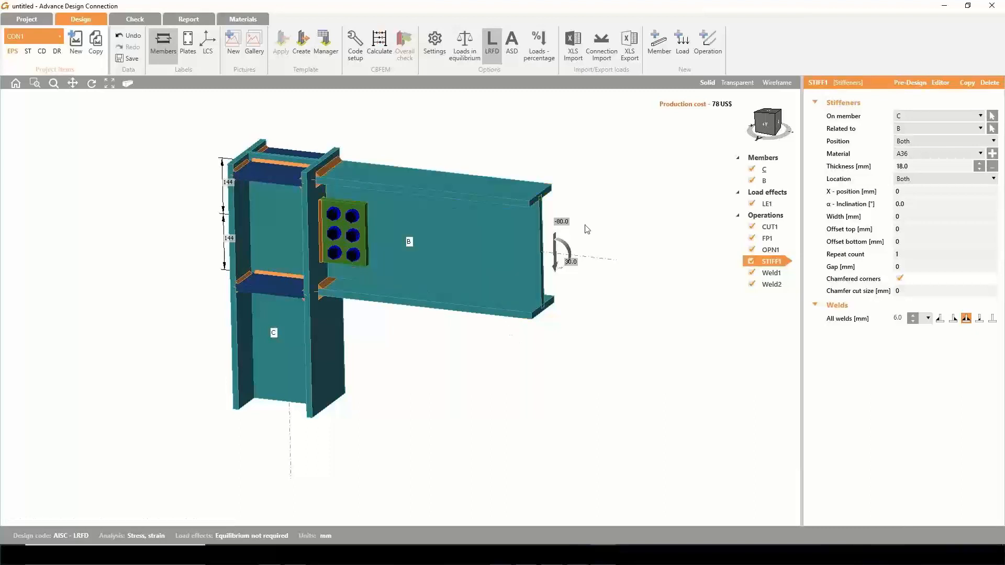
right_click_drag(578, 269, 447, 170)
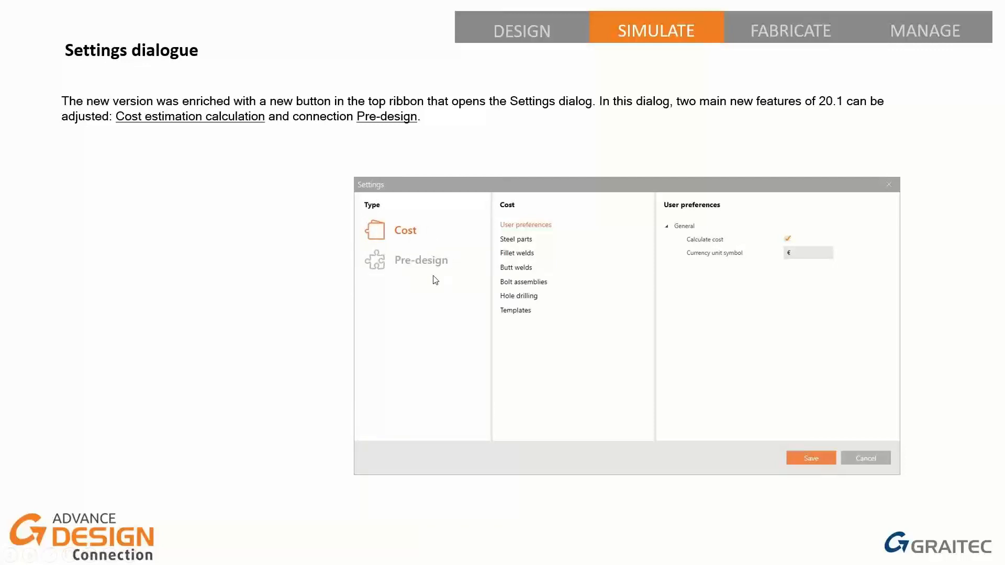
left_click(272, 253)
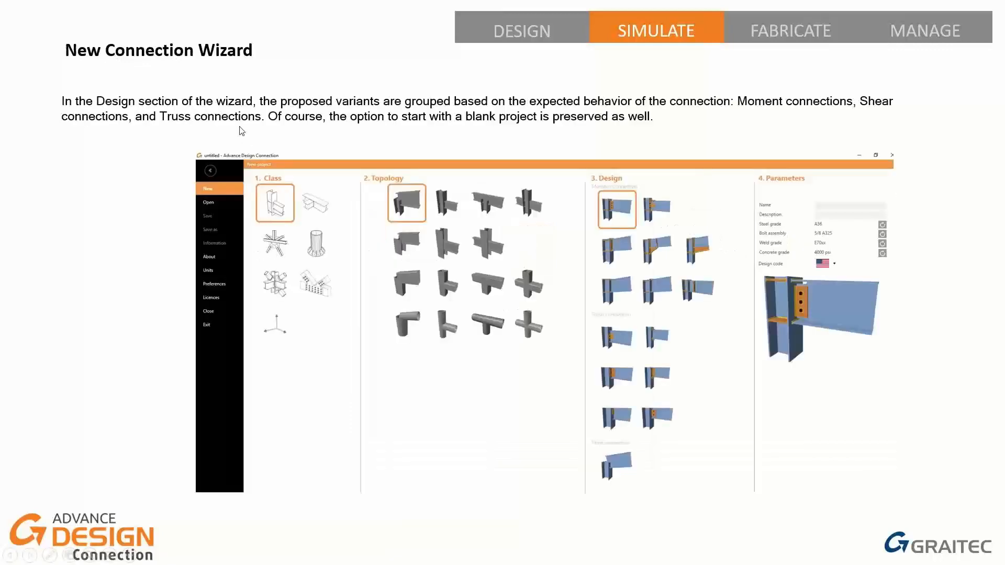
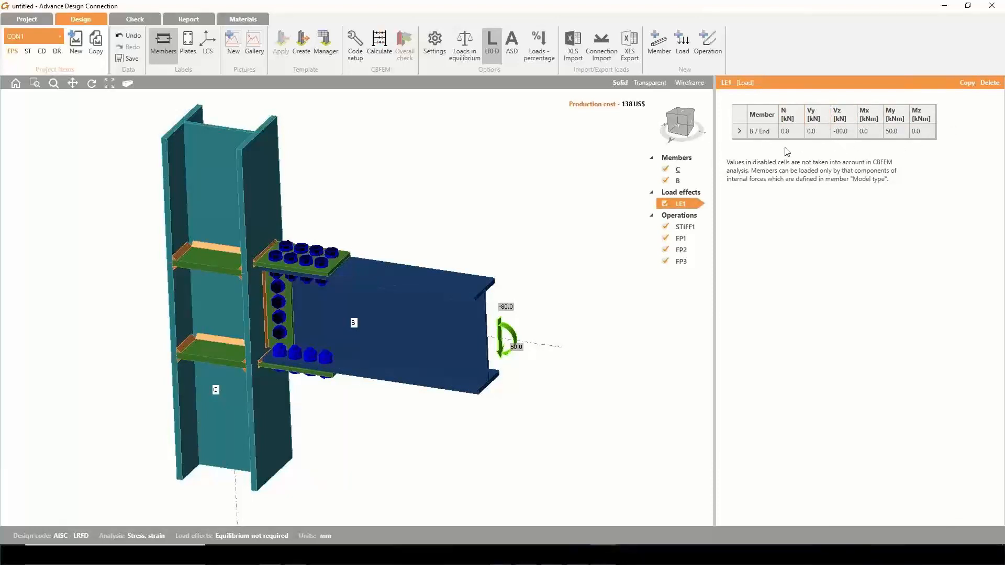
- Switch loads to percentages and set load effect LE1 at the beam end to Vz 0% and My 40%
left_click(545, 49)
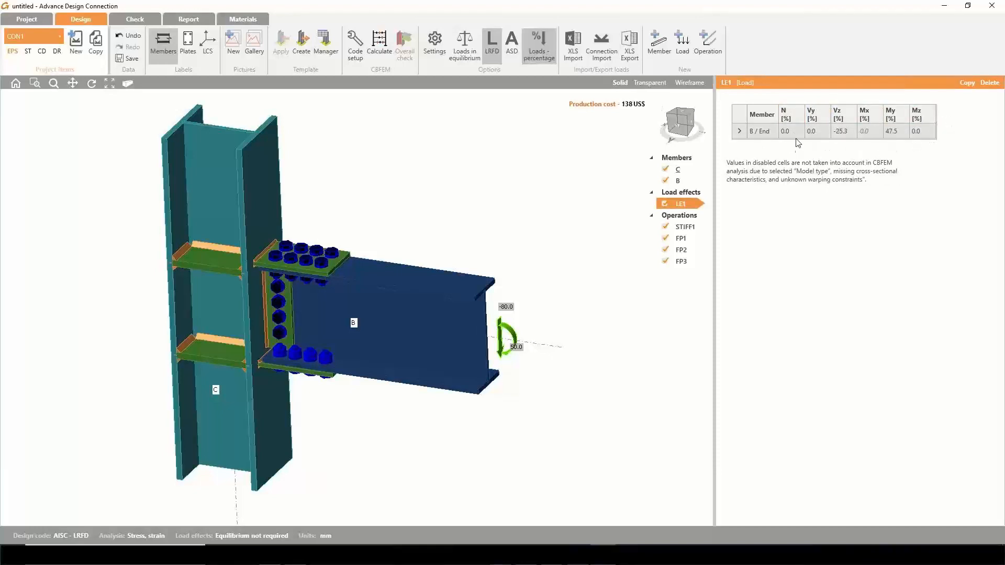
left_click(846, 130)
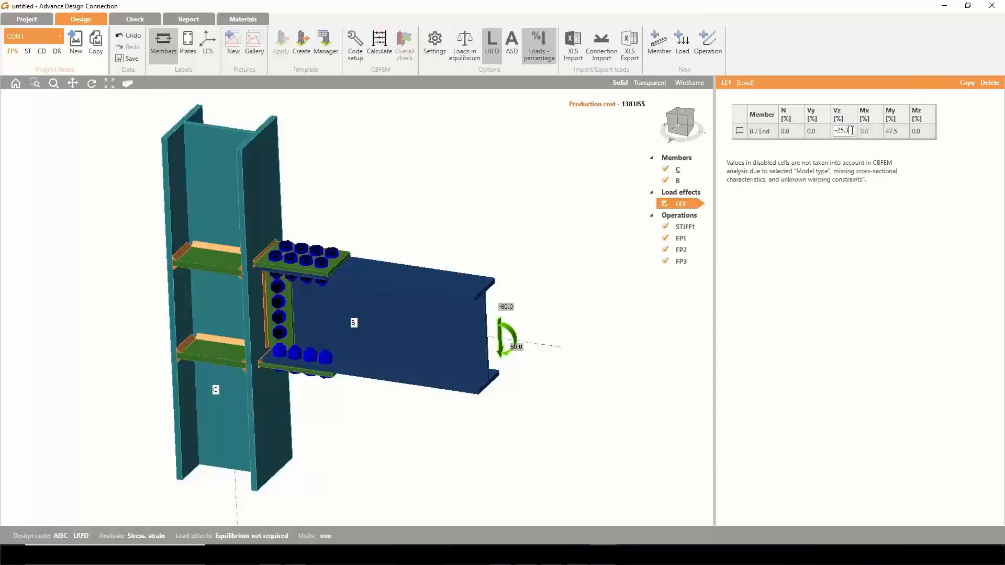
left_click_drag(852, 130, 835, 132)
type("0")
left_click(897, 132)
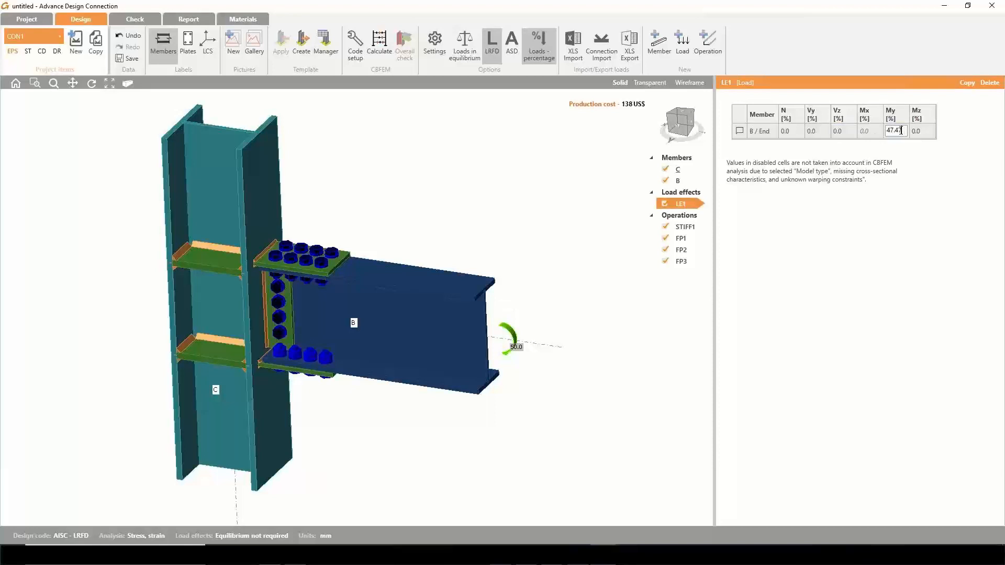
left_click_drag(900, 130, 889, 131)
type("0")
- Calculate the connection, inspect the overall check on the model, and restore the solid display
left_click(379, 43)
middle_click_drag(336, 323, 345, 341)
middle_click_drag(355, 223, 355, 213)
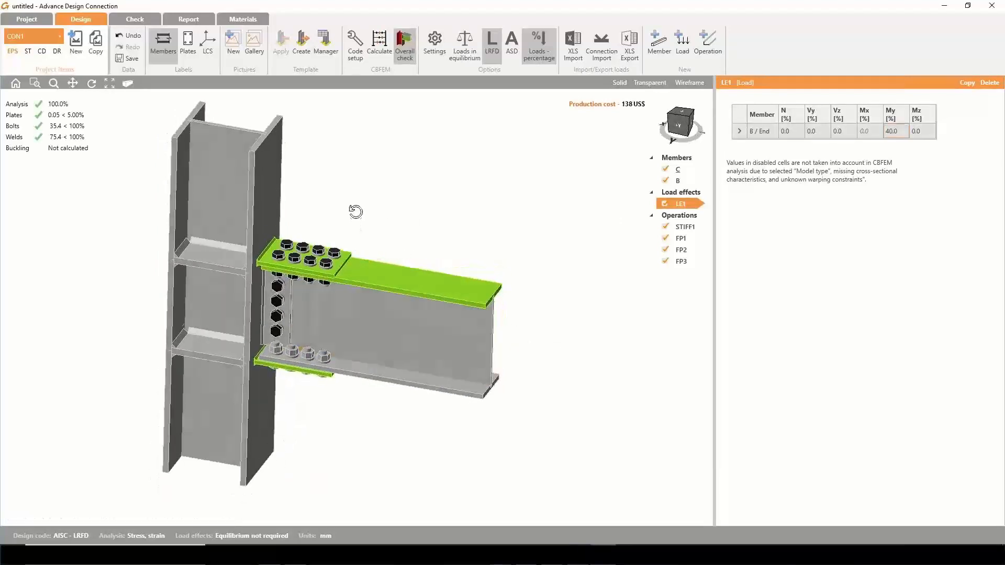
middle_click_drag(354, 251, 359, 225)
scroll(358, 228, "up", 3)
scroll(363, 212, "down", 5)
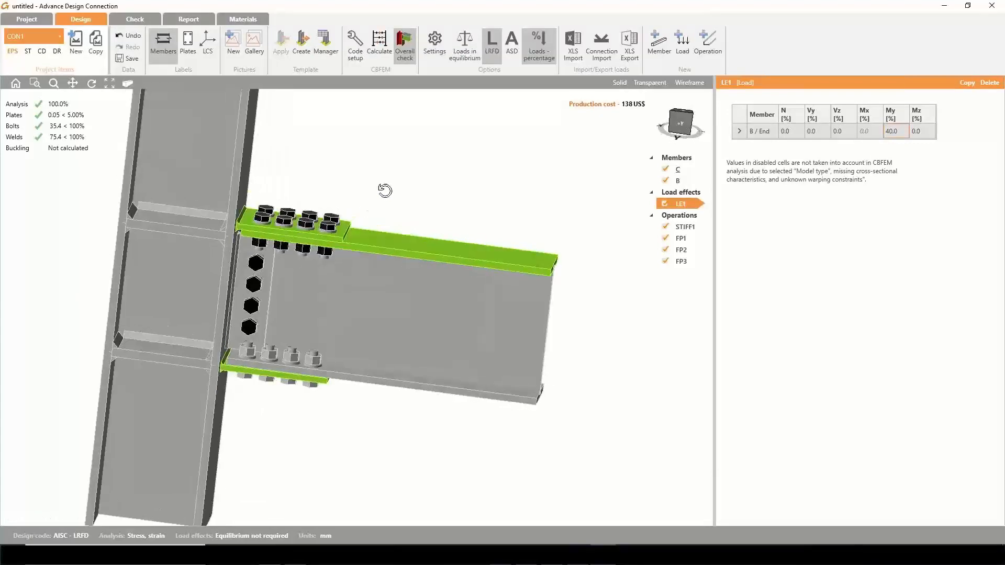
middle_click_drag(366, 214, 365, 224)
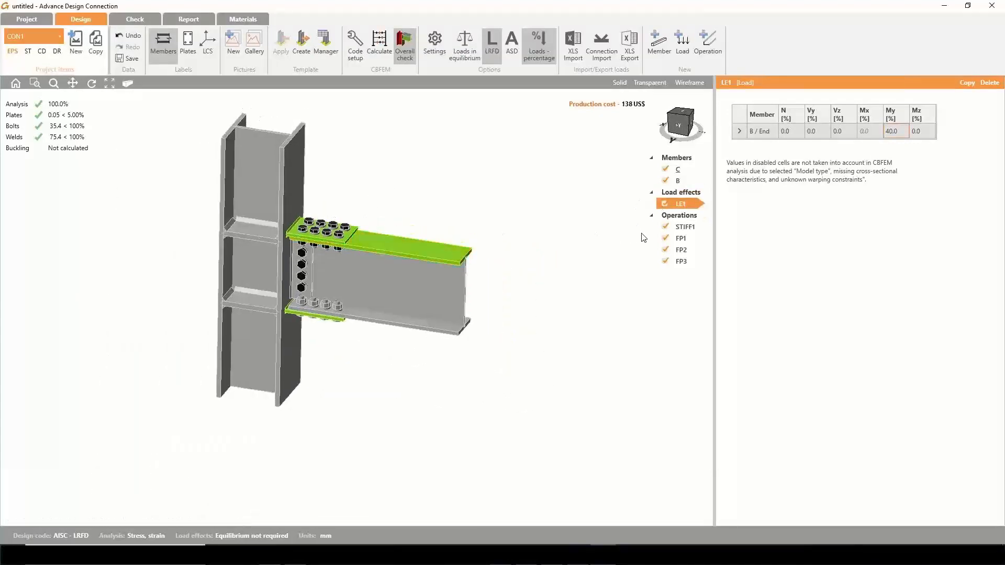
middle_click_drag(433, 202, 442, 216)
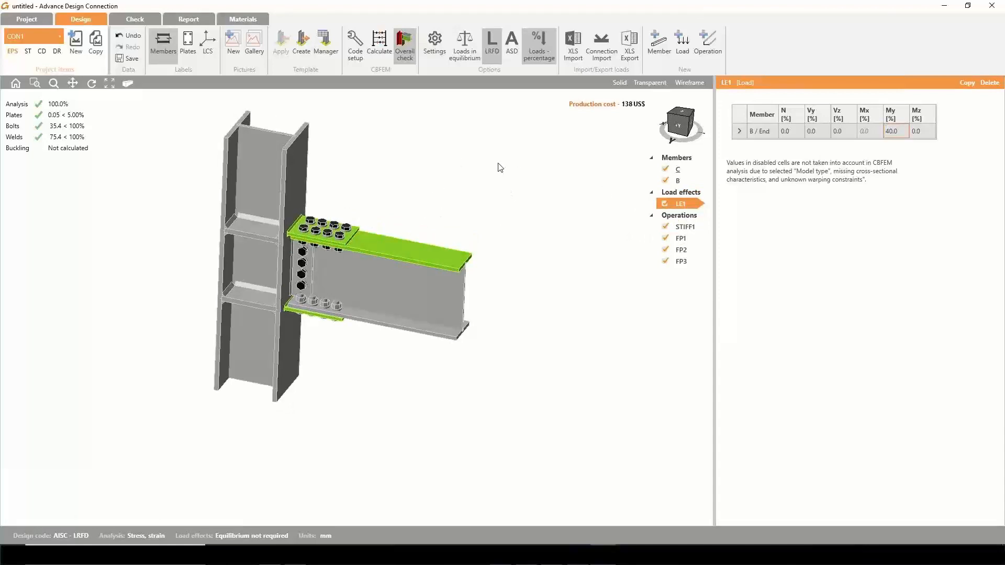
left_click(619, 82)
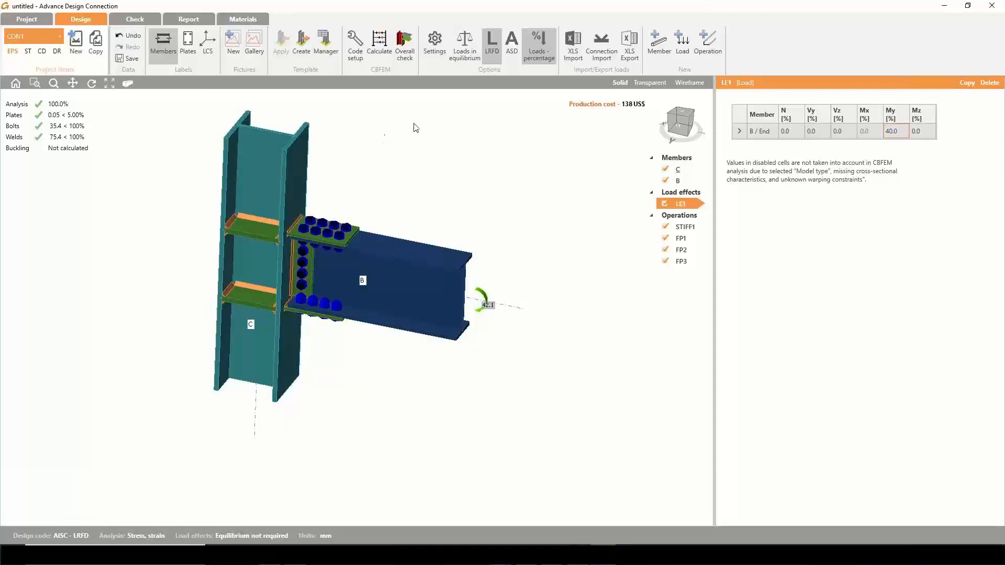
- Keep the pre-design beam resistance percentage at 40 and save the settings
left_click(434, 46)
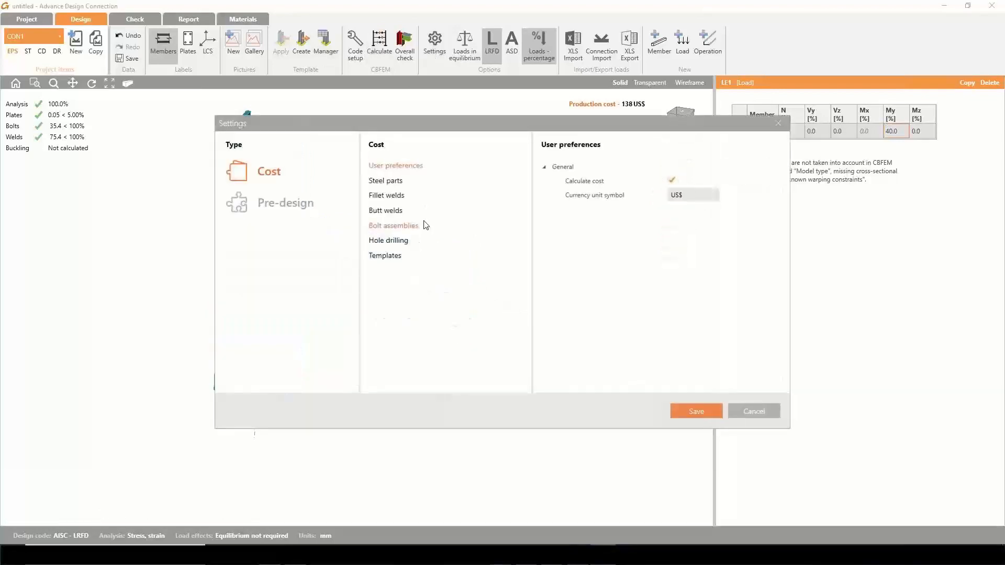
left_click(303, 202)
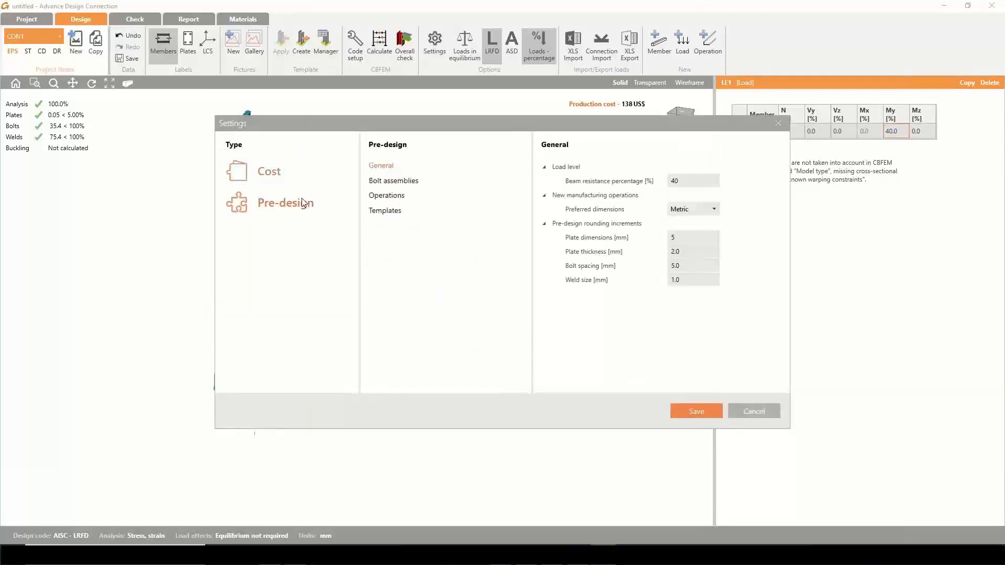
double_click(692, 181)
left_click(681, 407)
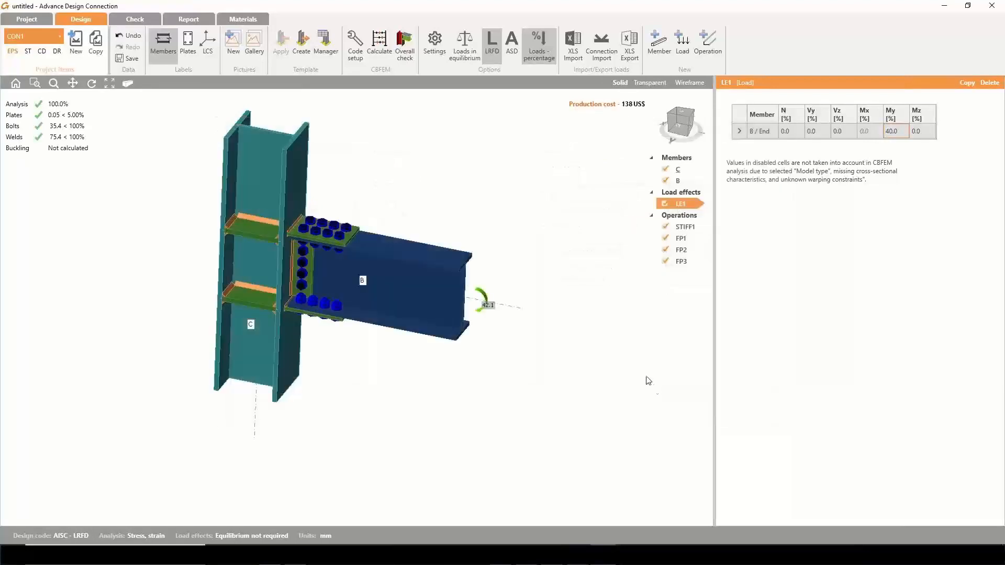
- Run Pre-Design on the column stiffeners STIFF1 and the web fin plate FP1
scroll(621, 323, "up", 3)
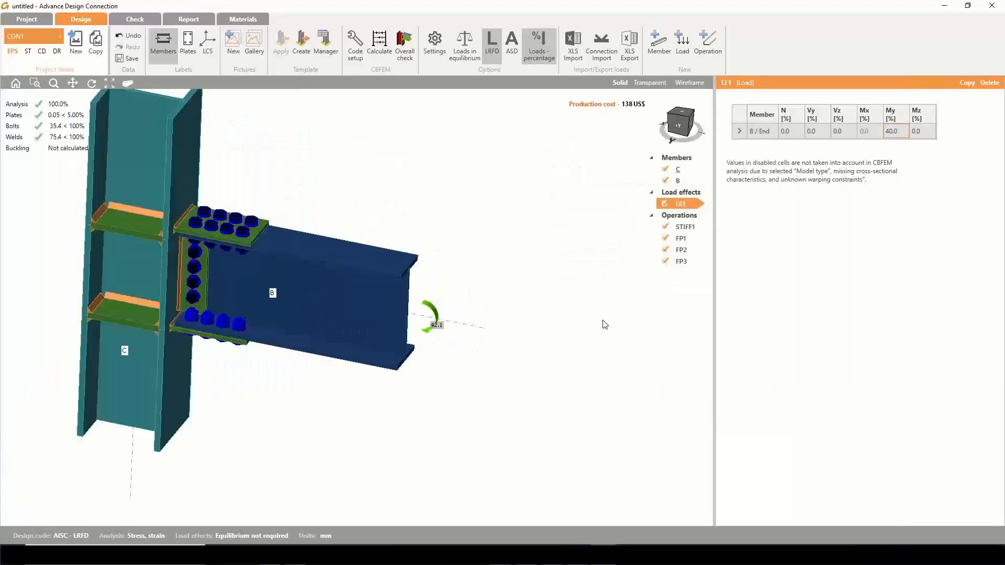
right_click(679, 229)
left_click(696, 274)
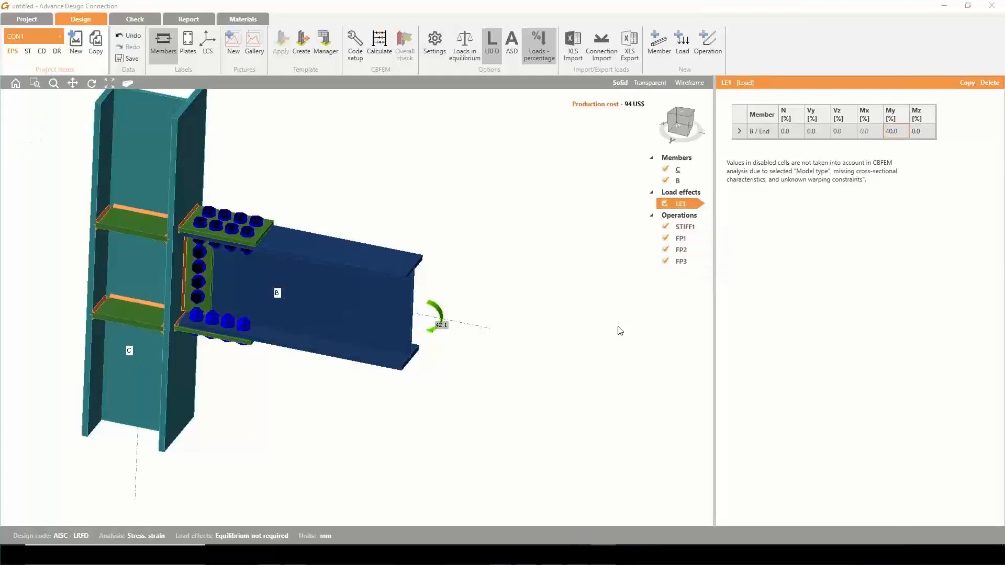
left_click(687, 242)
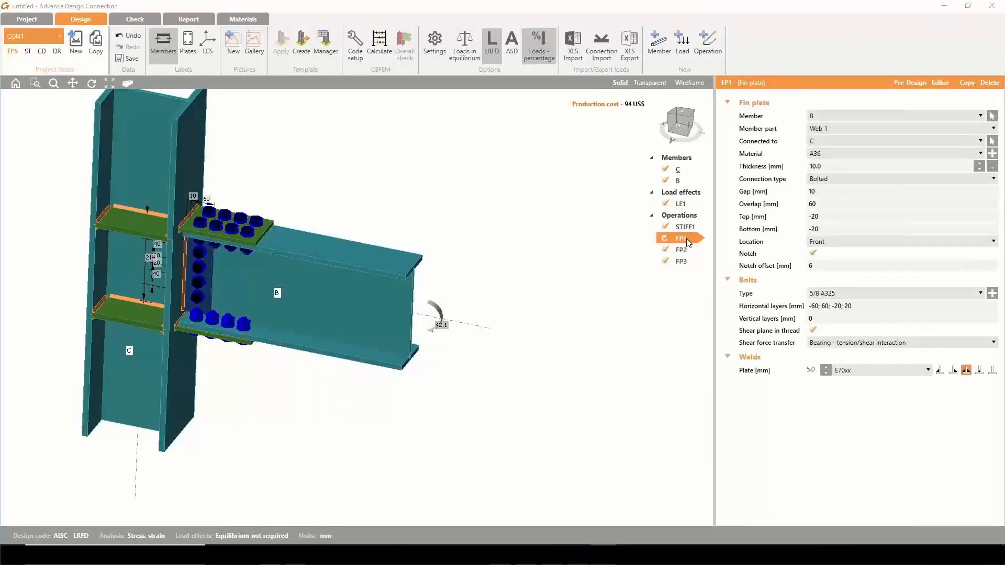
right_click(686, 237)
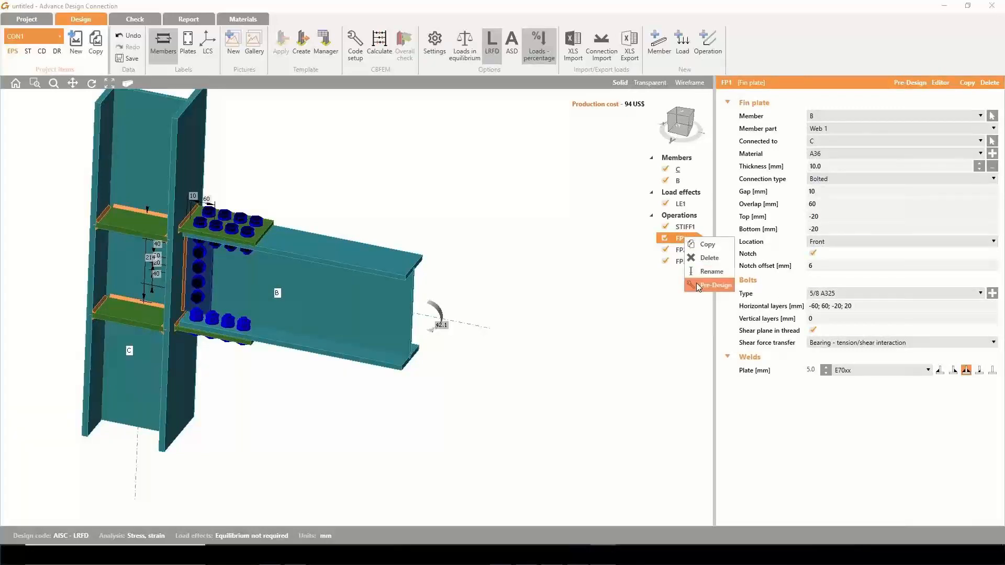
left_click(697, 285)
- Run Pre-Design on the top flange fin plate FP2 and the bottom flange fin plate FP3
left_click(683, 250)
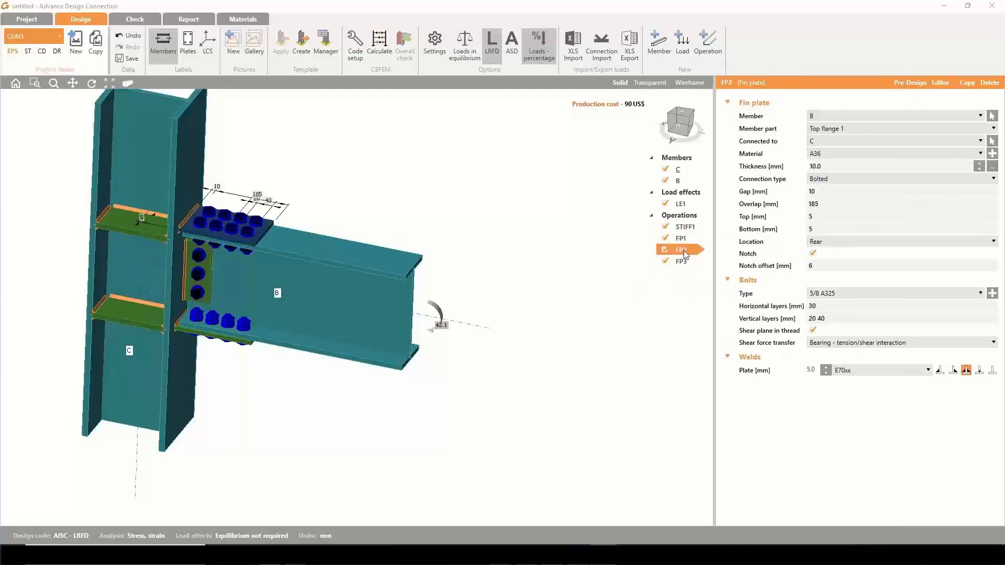
right_click(684, 250)
left_click(698, 297)
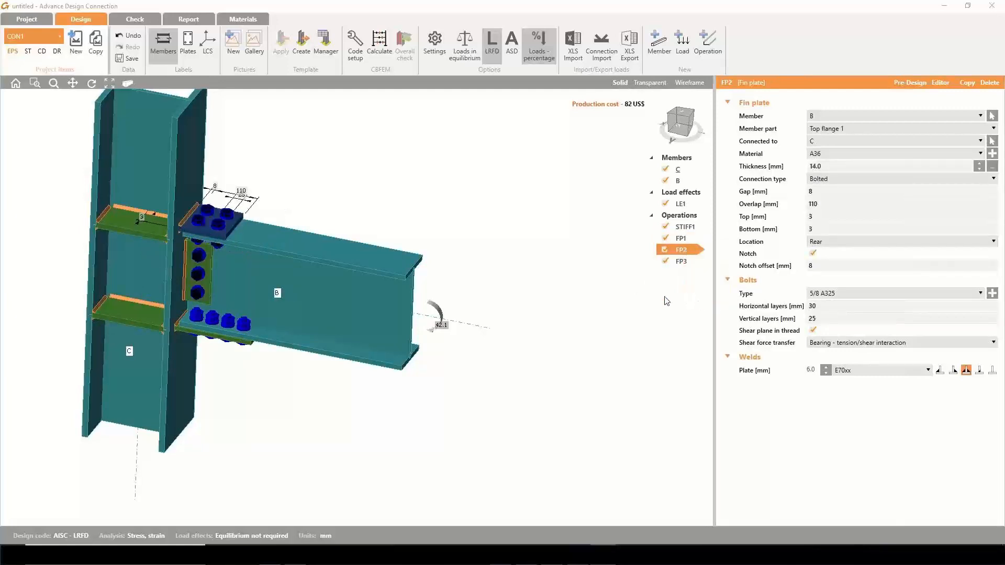
left_click(682, 264)
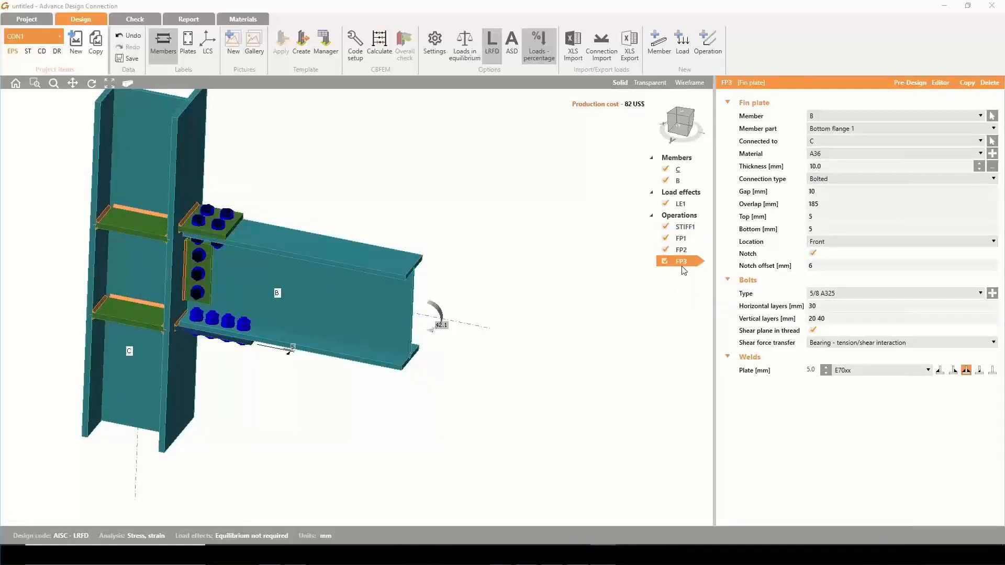
right_click(682, 261)
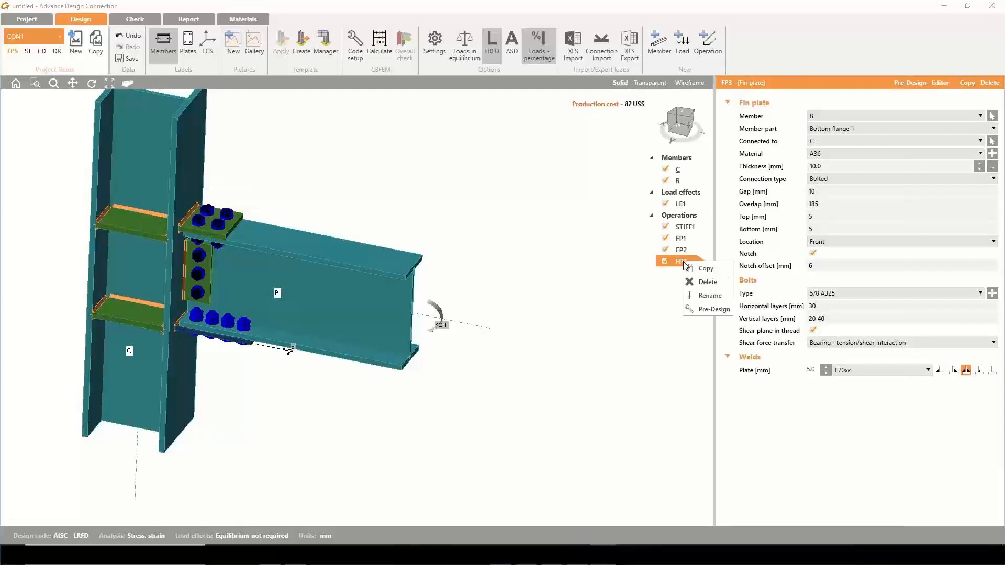
left_click(699, 309)
middle_click_drag(254, 393, 260, 370)
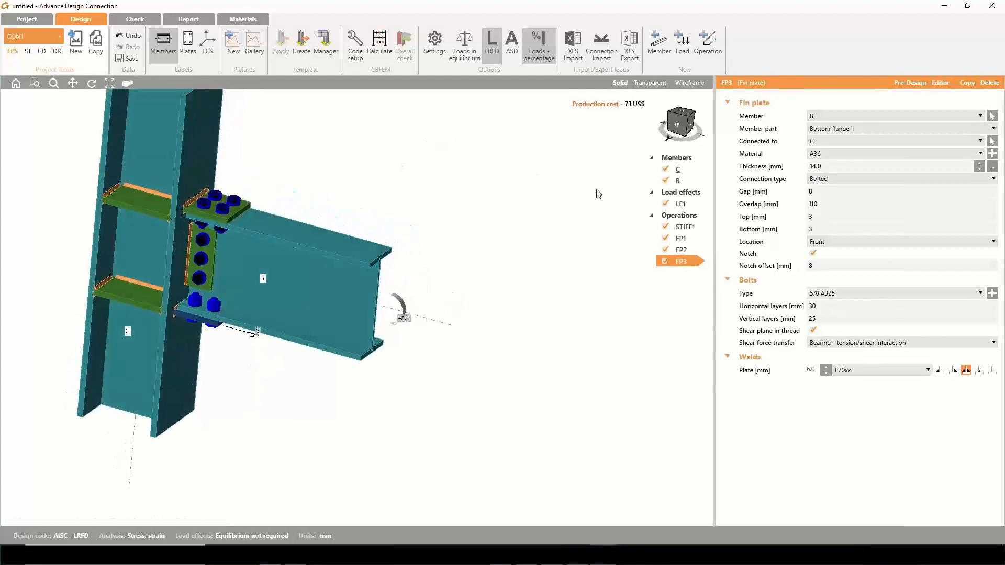
- Recalculate the pre-designed connection with LE1 at My 40% and inspect the overall check from several angles
left_click(680, 203)
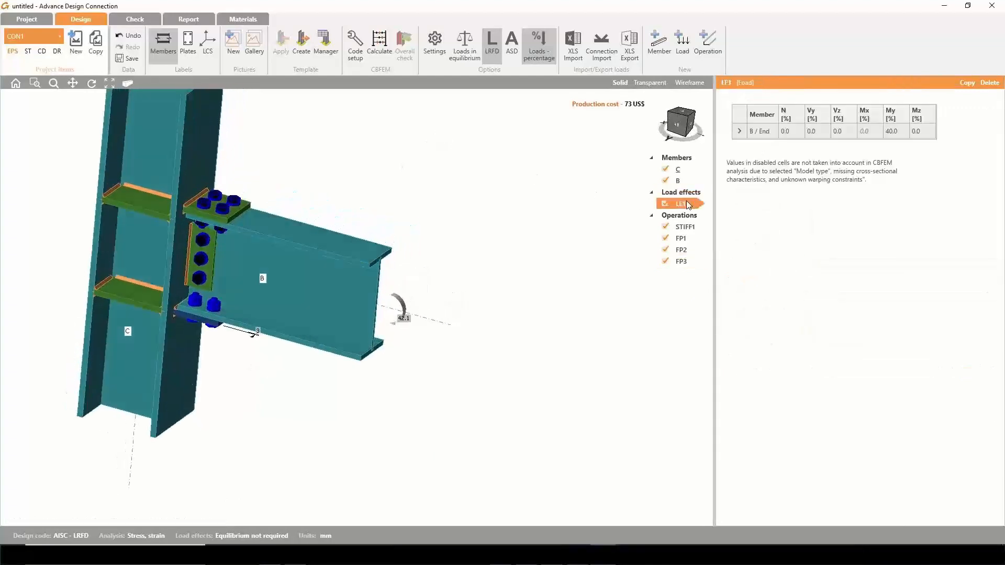
left_click(898, 132)
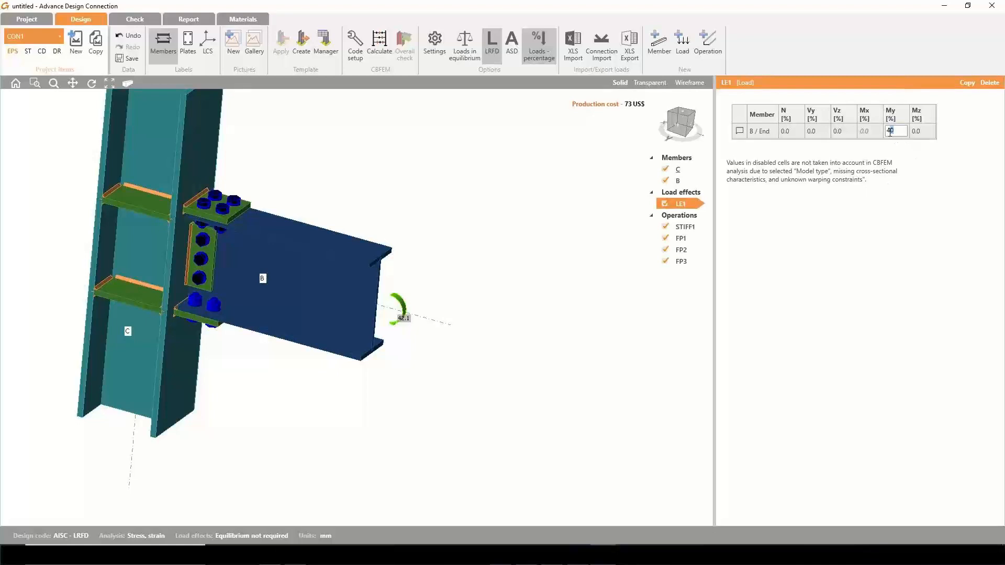
double_click(891, 132)
left_click(379, 46)
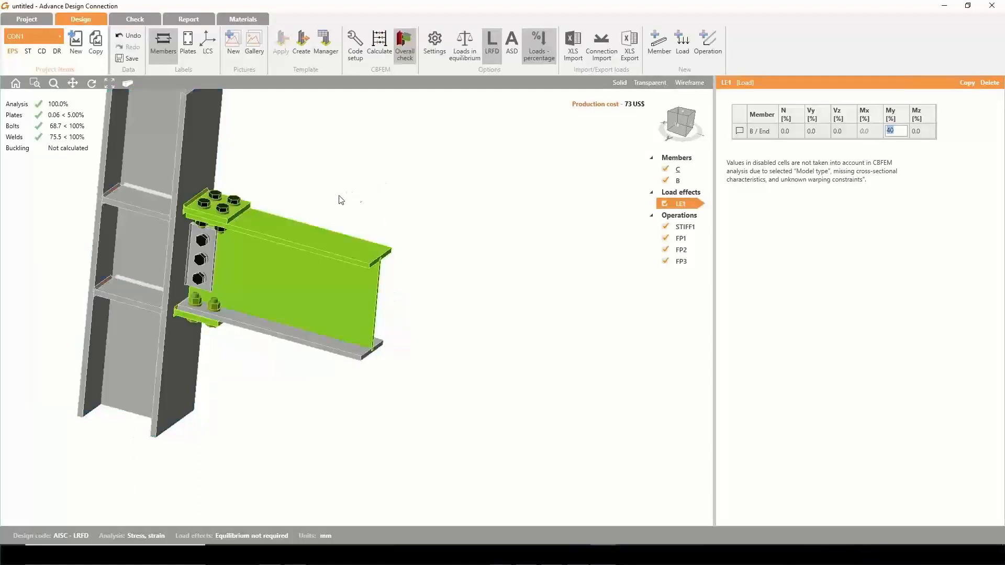
scroll(409, 216, "down", 2)
middle_click_drag(340, 196, 427, 189)
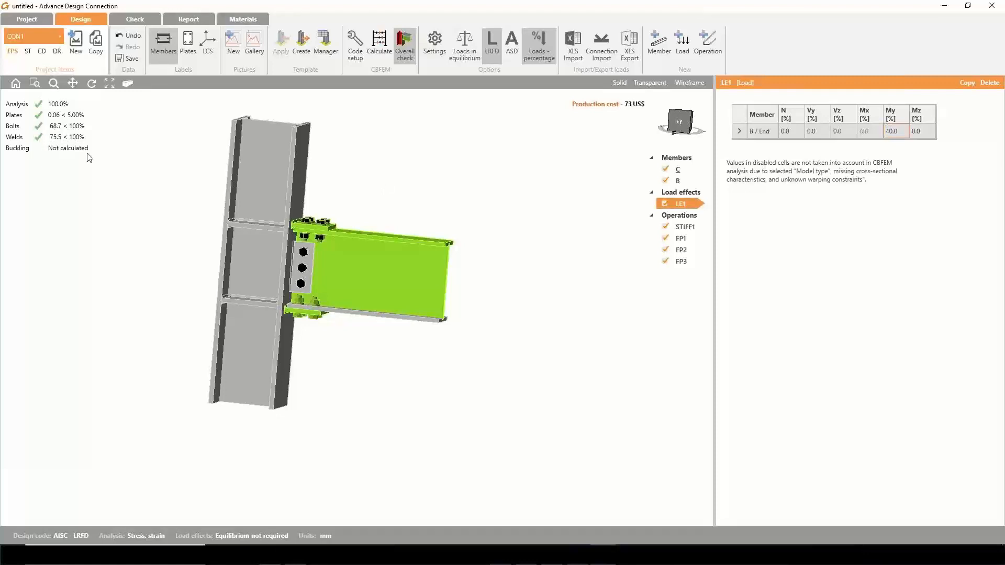
middle_click_drag(431, 200, 403, 209, "ctrl")
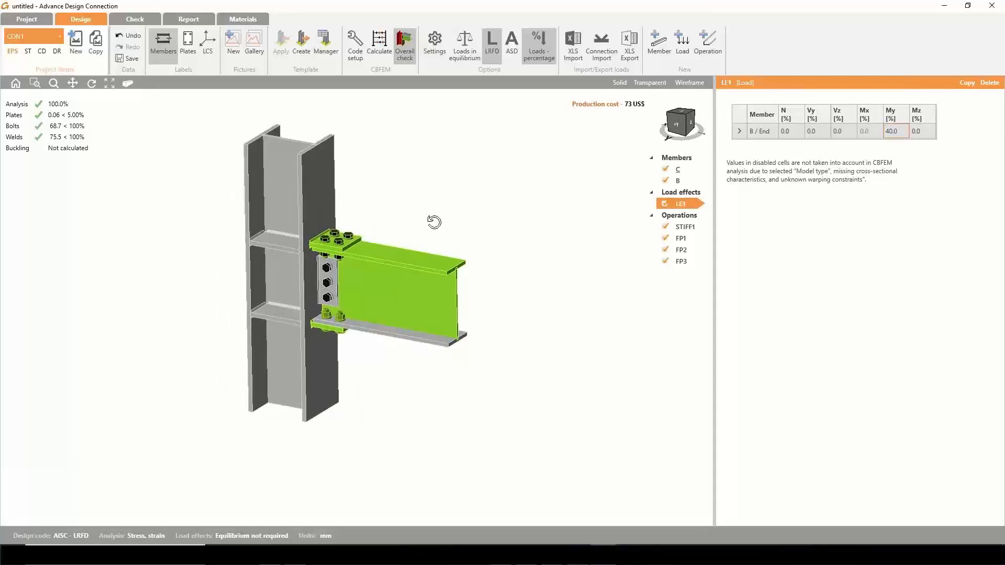
middle_click_drag(433, 222, 391, 196, "ctrl")
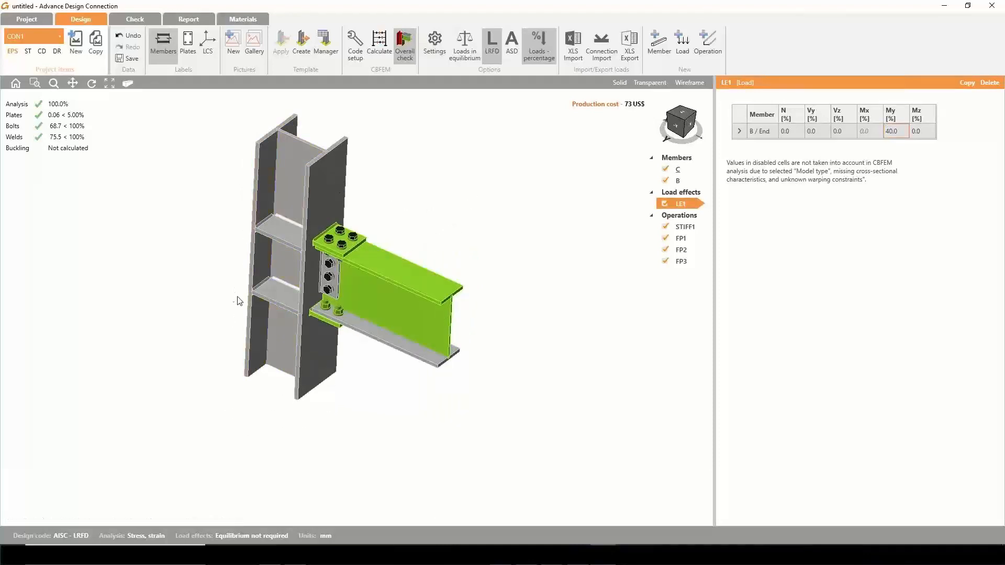
- Examine the bolted end plate connection EP1, its bolts, welds and column stiffeners from several angles
middle_click_drag(444, 251, 451, 227, "ctrl")
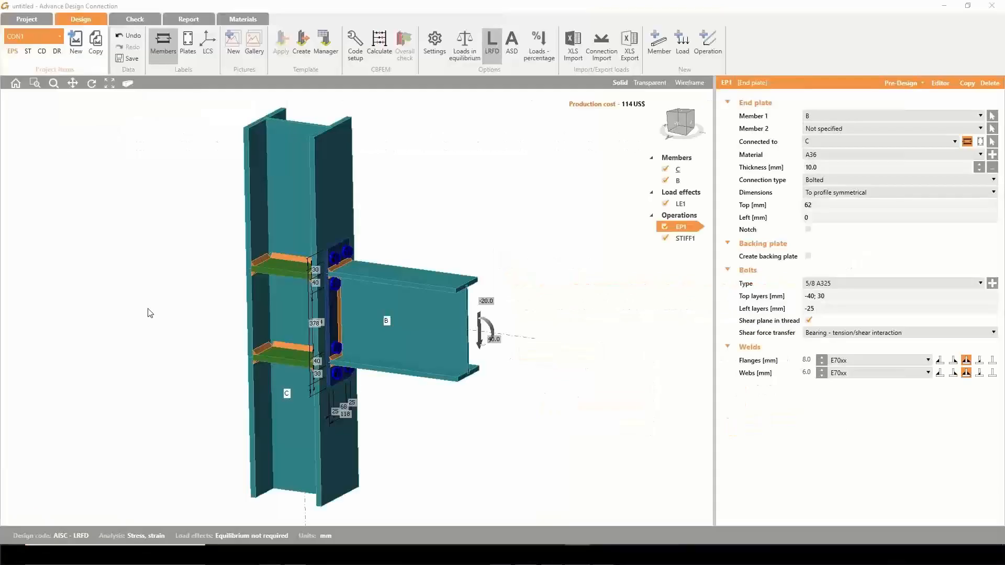
mouse_move(350, 316)
middle_mouse_down()
mouse_move(366, 309)
mouse_move(335, 326)
middle_mouse_up()
middle_click_drag(384, 228, 396, 232, "ctrl")
middle_click_drag(396, 232, 419, 231)
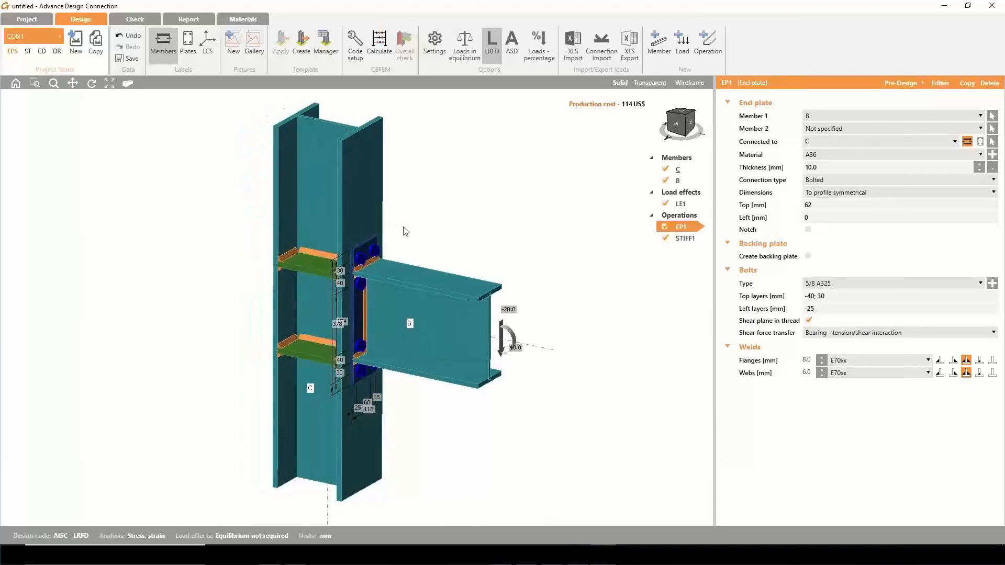
middle_click_drag(256, 381, 251, 361)
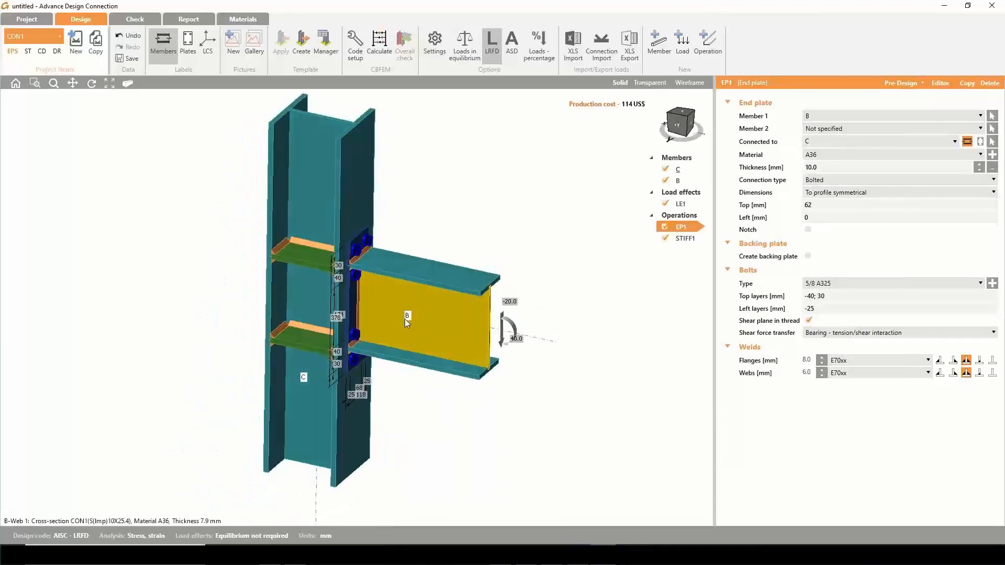
scroll(377, 318, "up", 5)
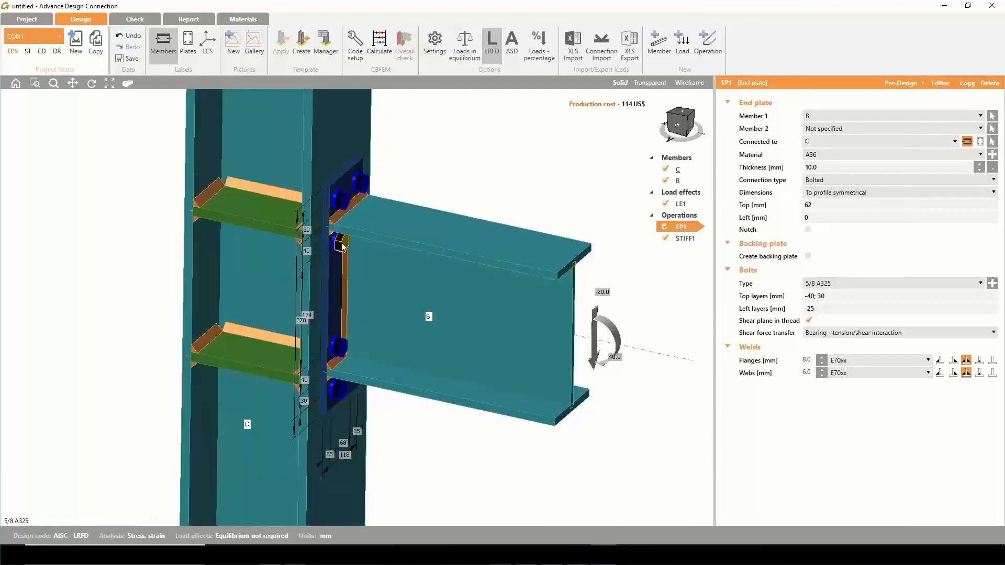
middle_click_drag(338, 390, 338, 396)
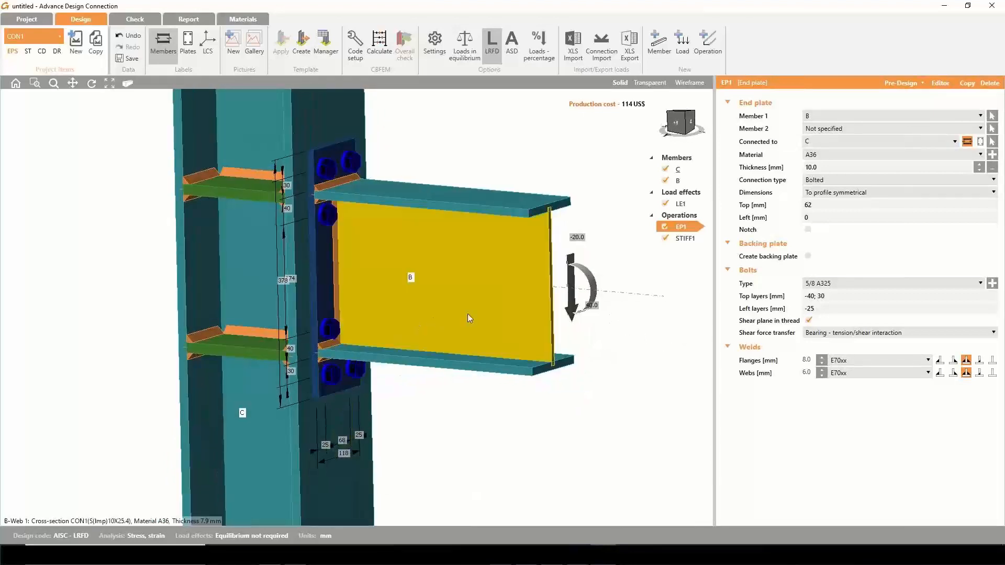
middle_click_drag(468, 336, 457, 351)
mouse_move(444, 275)
middle_mouse_down()
mouse_move(435, 278)
mouse_move(462, 279)
middle_mouse_up()
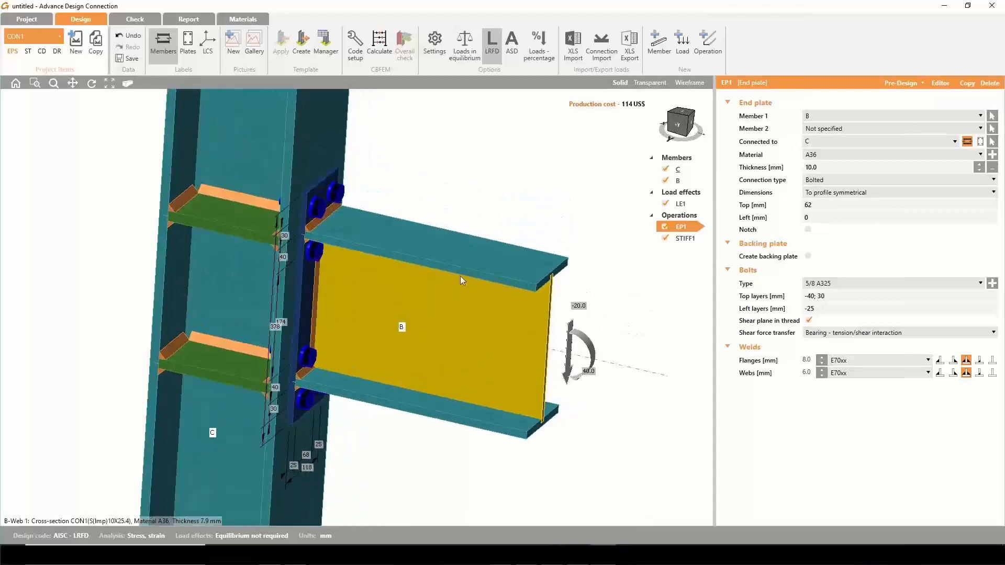
middle_click_drag(414, 330, 417, 309, "ctrl")
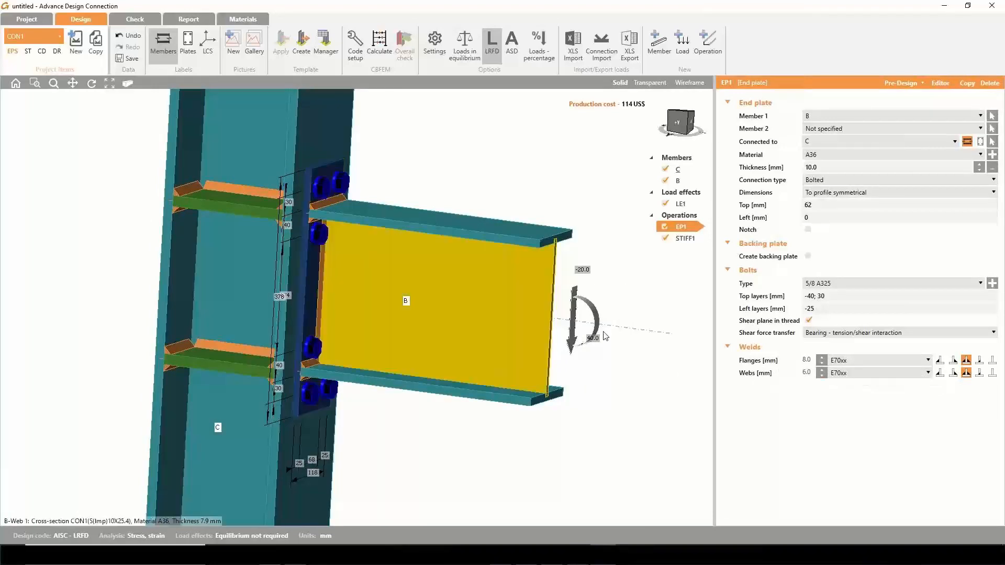
- Set the web weld of end plate EP1 to no weld and inspect the beam web joint
left_click(995, 375)
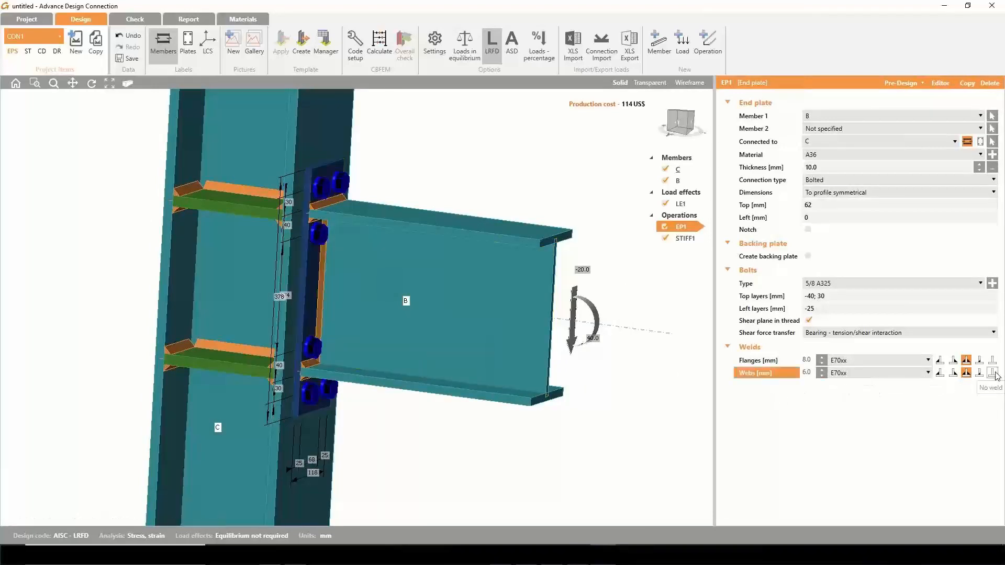
right_click_drag(468, 385, 442, 344)
scroll(378, 342, "up", 5)
scroll(369, 344, "down", 7)
scroll(442, 345, "down", 2)
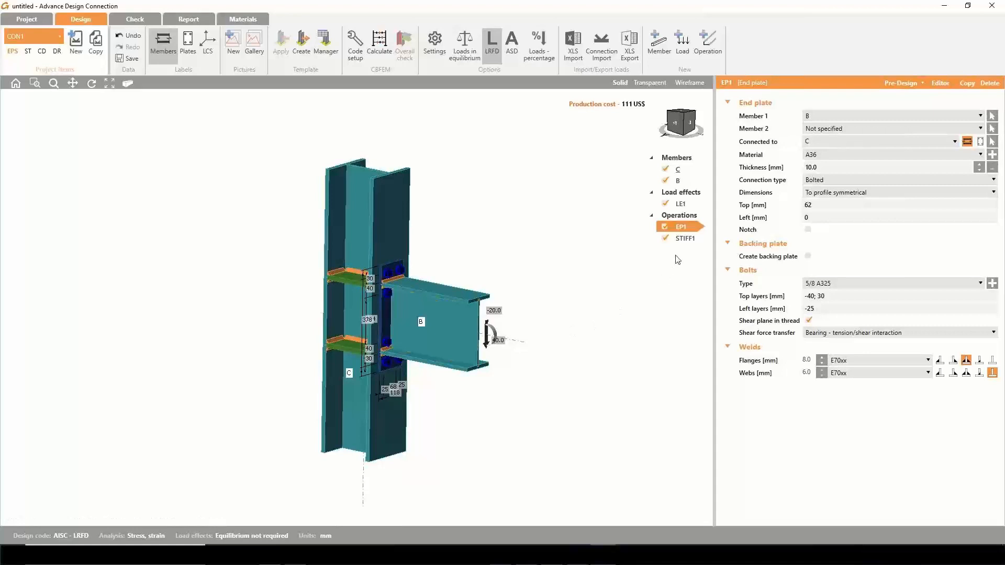
- Check the operations for missing welds and weld B-Web 1 to end plate EP1
right_click(676, 216)
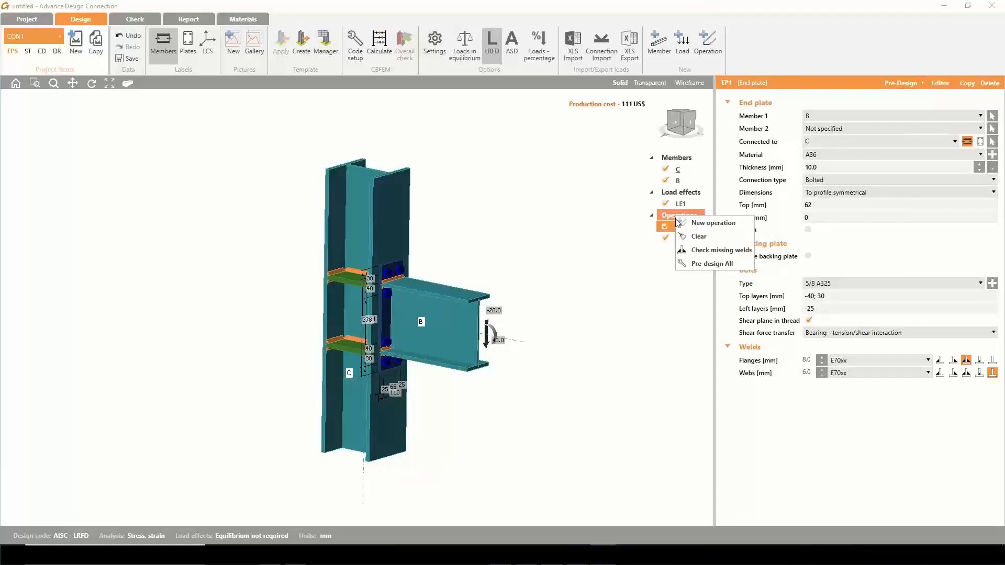
left_click(710, 251)
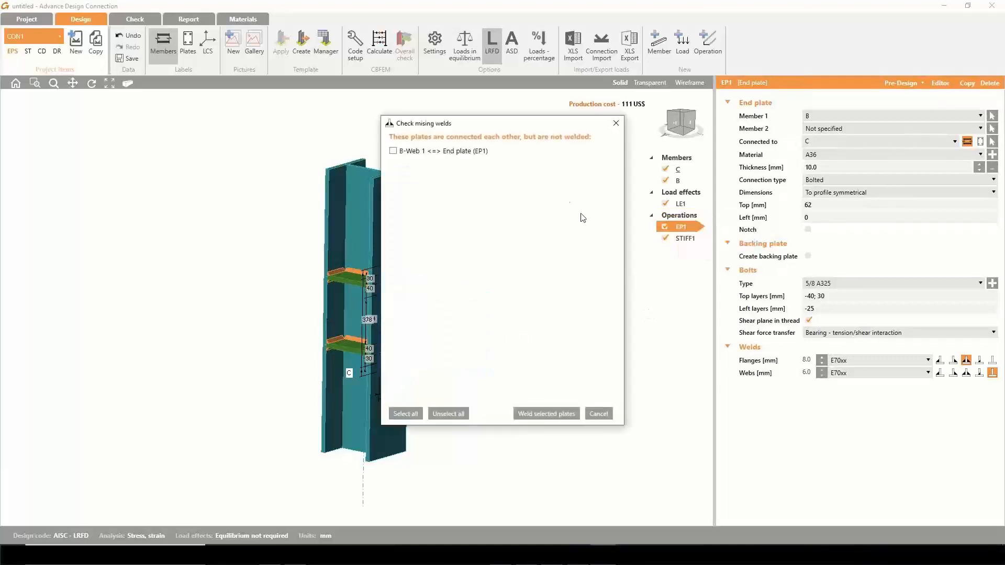
left_click_drag(450, 126, 584, 129)
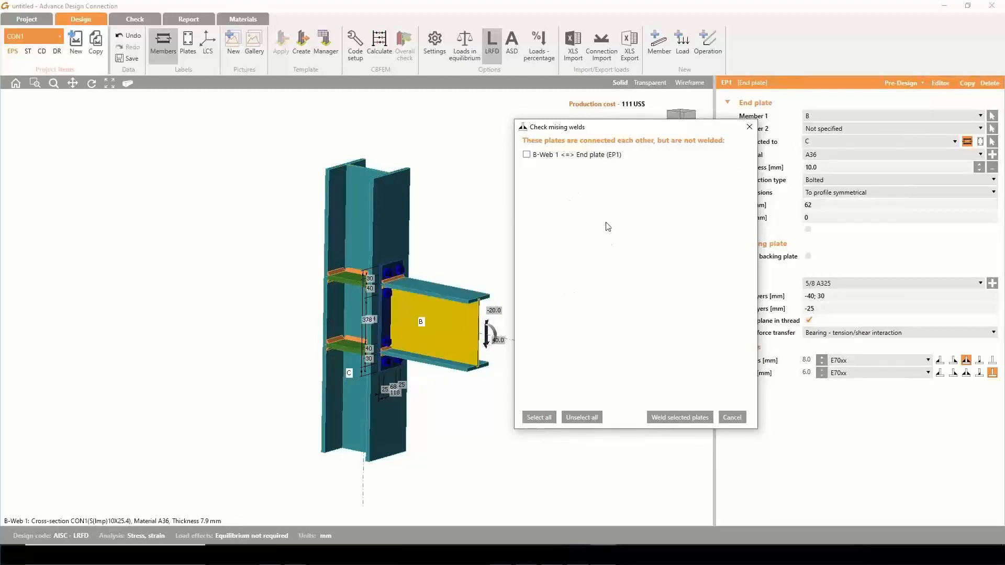
left_click(527, 155)
left_click(673, 421)
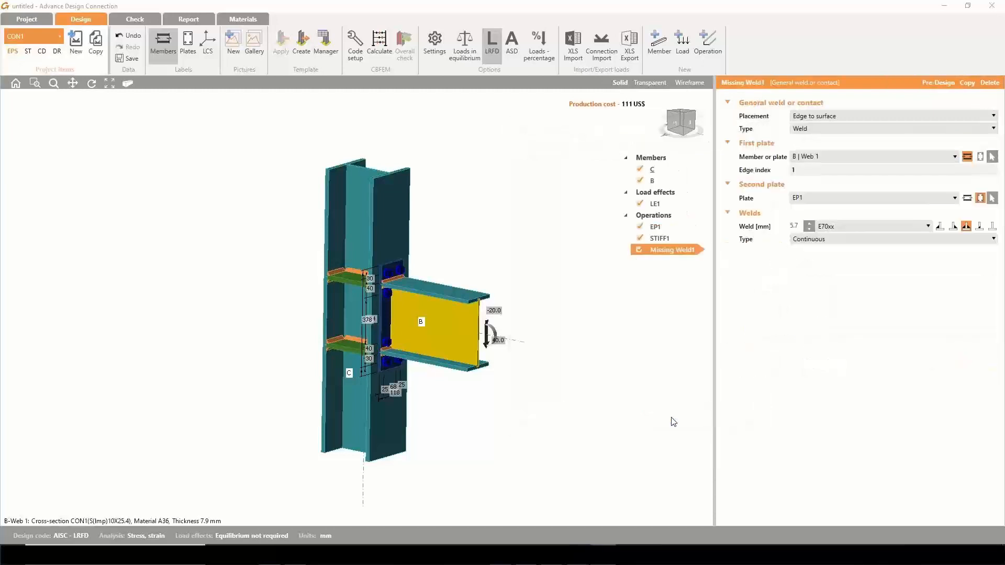
scroll(383, 328, "up", 5)
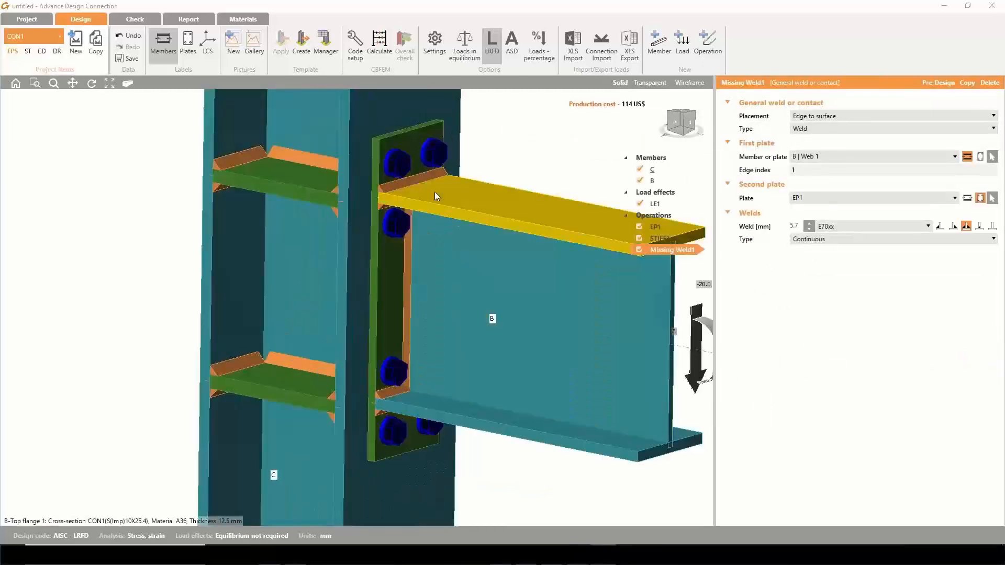
scroll(424, 309, "down", 3)
scroll(432, 344, "down", 5)
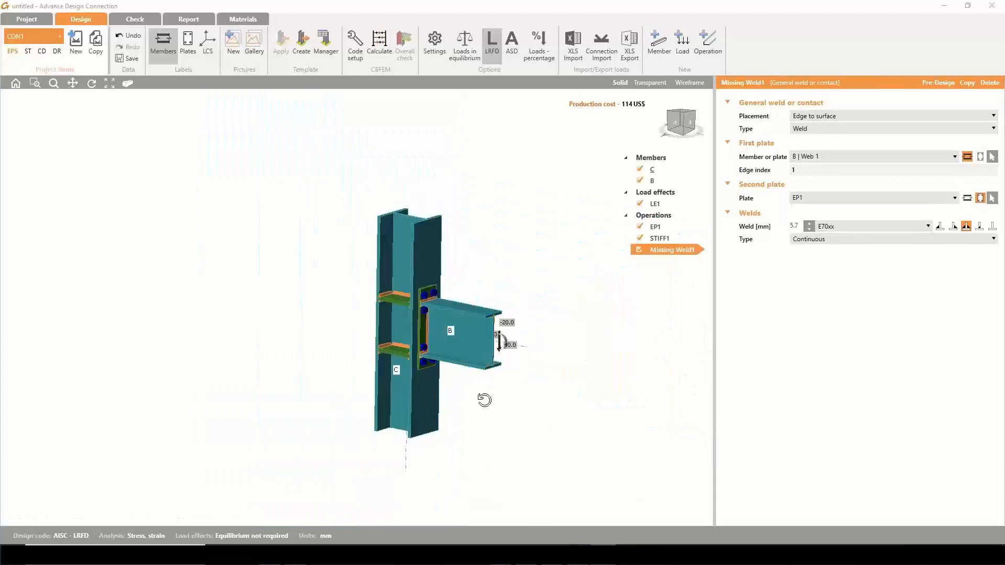
- Set all welds of the column stiffeners STIFF1 to no weld and inspect the stiffeners
middle_click_drag(482, 399, 554, 384, "ctrl")
middle_click_drag(480, 423, 460, 395, "ctrl")
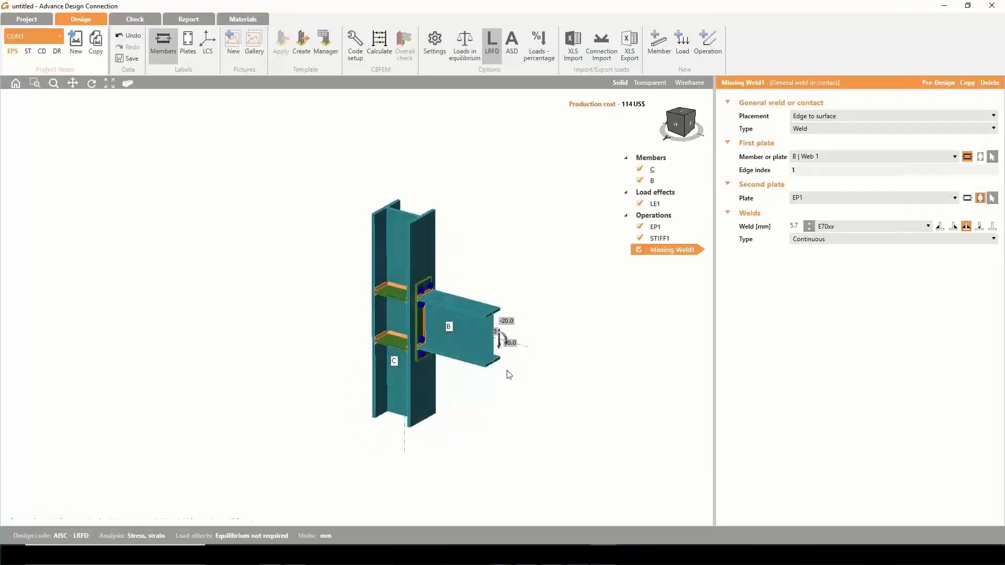
left_click(657, 240)
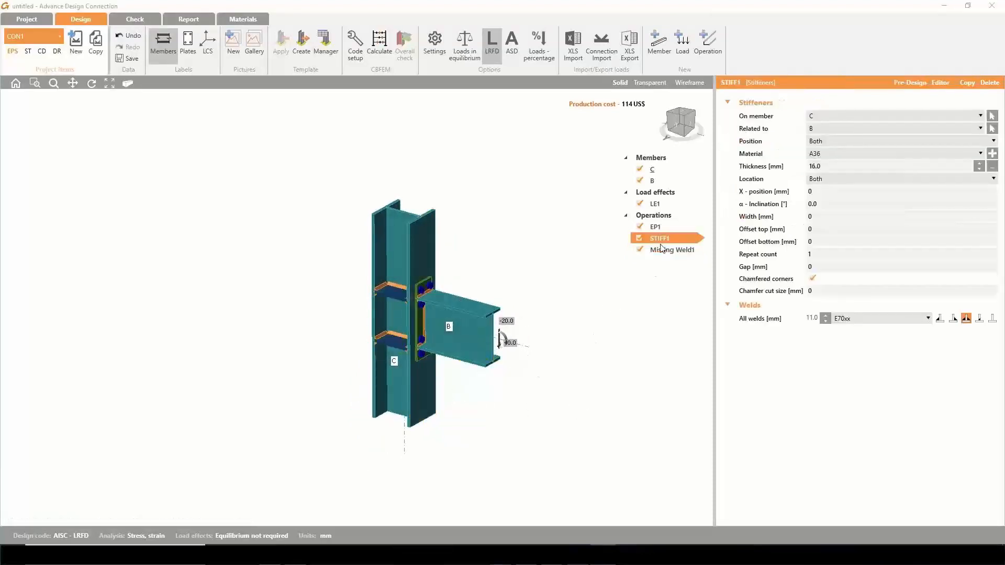
left_click(992, 318)
middle_click_drag(554, 413, 176, 357, "ctrl")
middle_click_drag(286, 378, 441, 375, "ctrl")
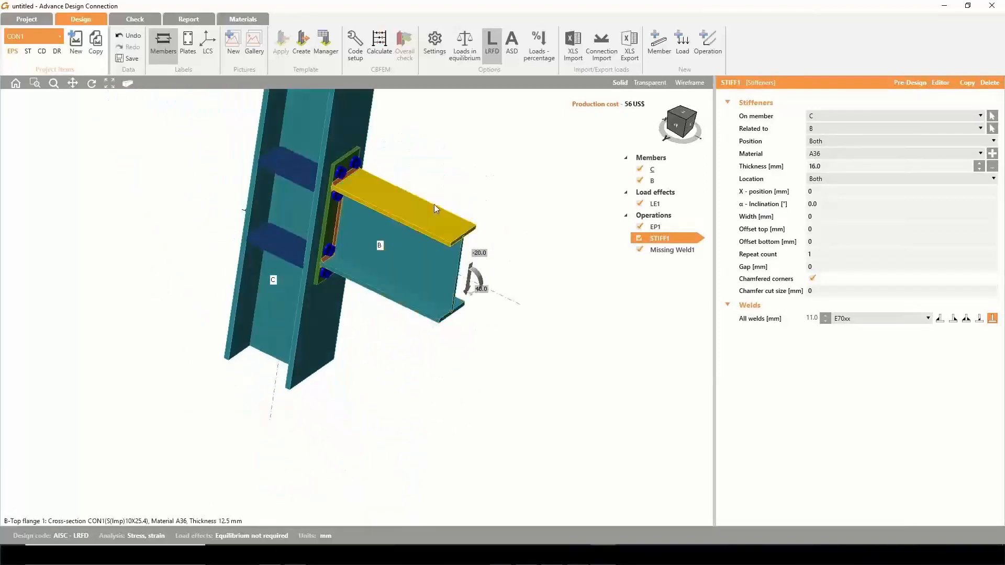
middle_click_drag(421, 233, 427, 192, "ctrl")
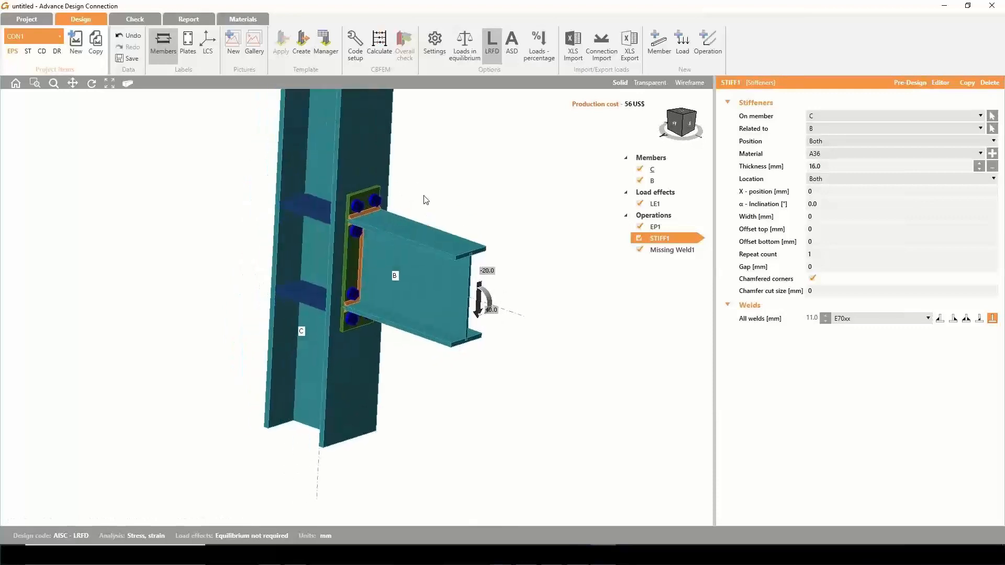
middle_click_drag(419, 393, 422, 389, "ctrl")
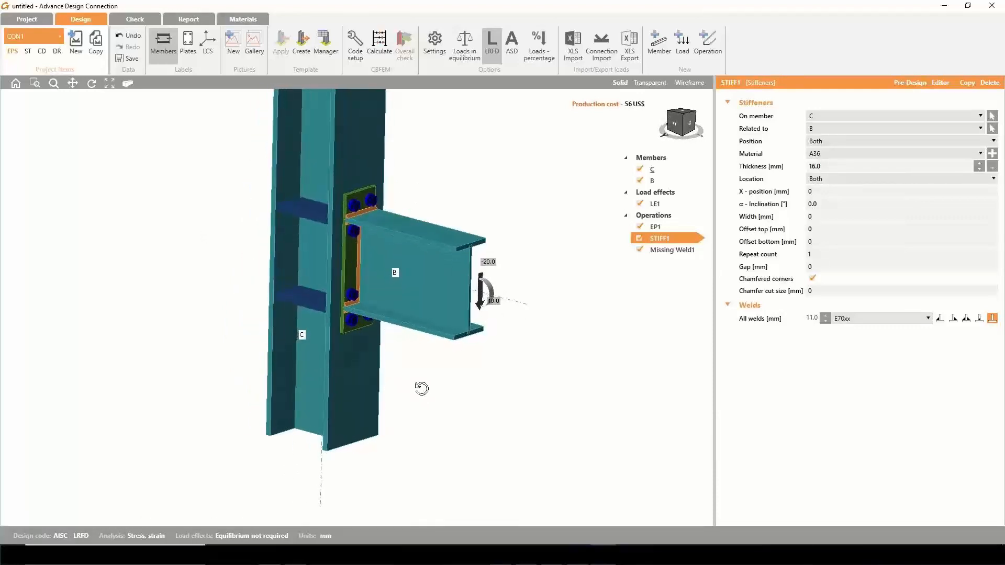
- Run Pre-design All on the connection's operations
right_click(658, 226)
left_click(679, 267)
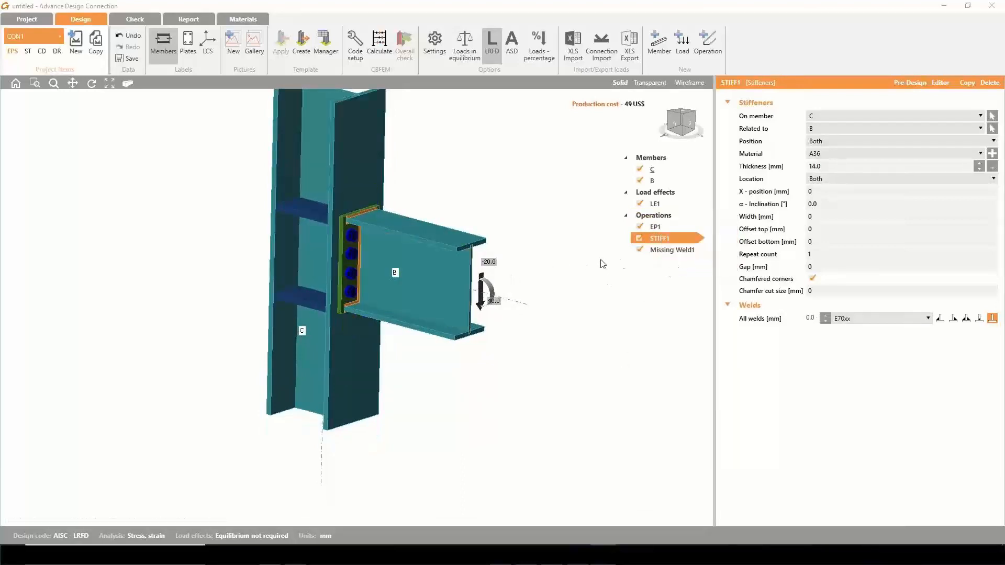
- Check the operations for missing welds and weld stiffeners STIFF1a to STIFF1d to the top and bottom flanges of column C, excluding its web
left_click(654, 219)
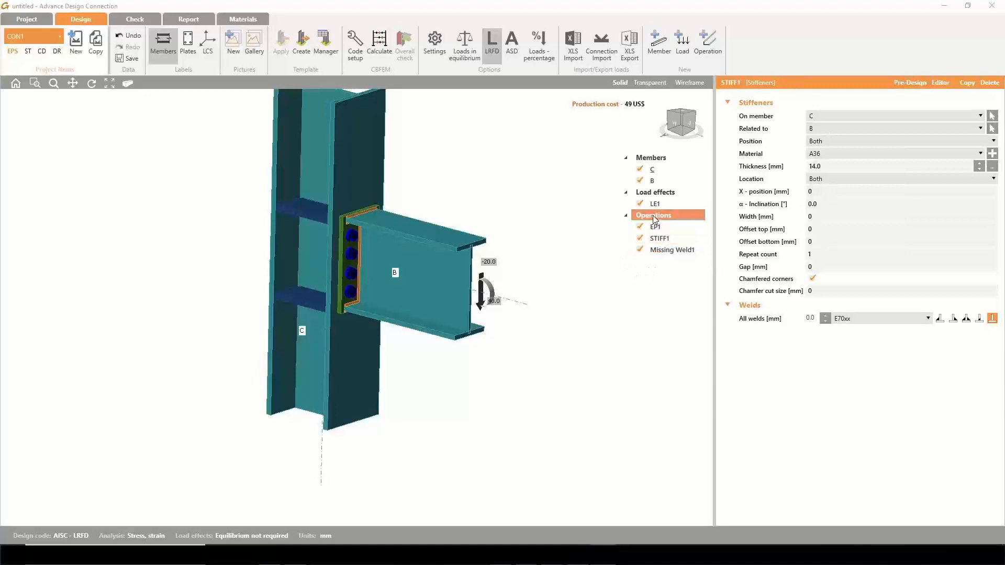
right_click(654, 219)
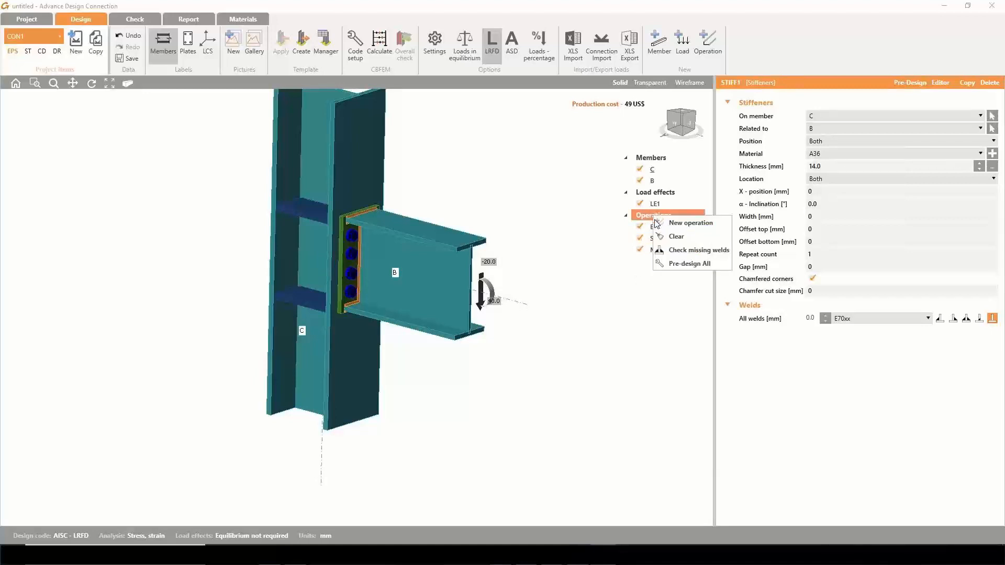
left_click(677, 252)
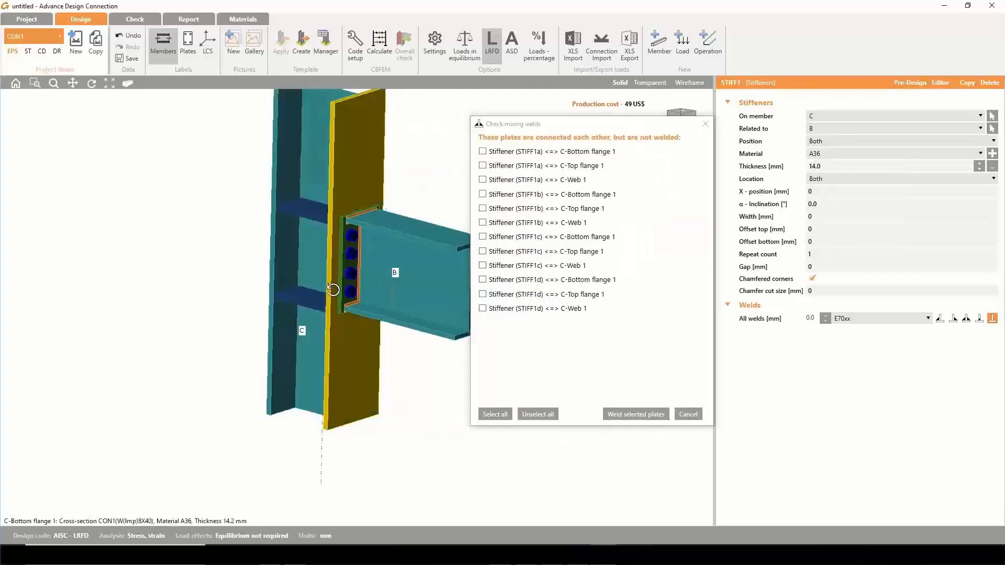
middle_click_drag(332, 282, 355, 250)
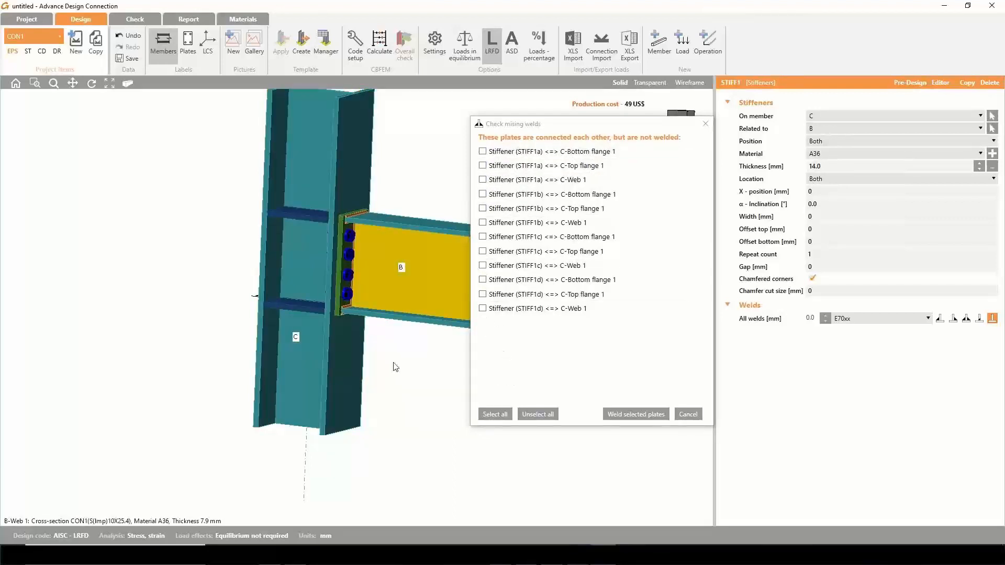
right_click_drag(396, 367, 268, 439)
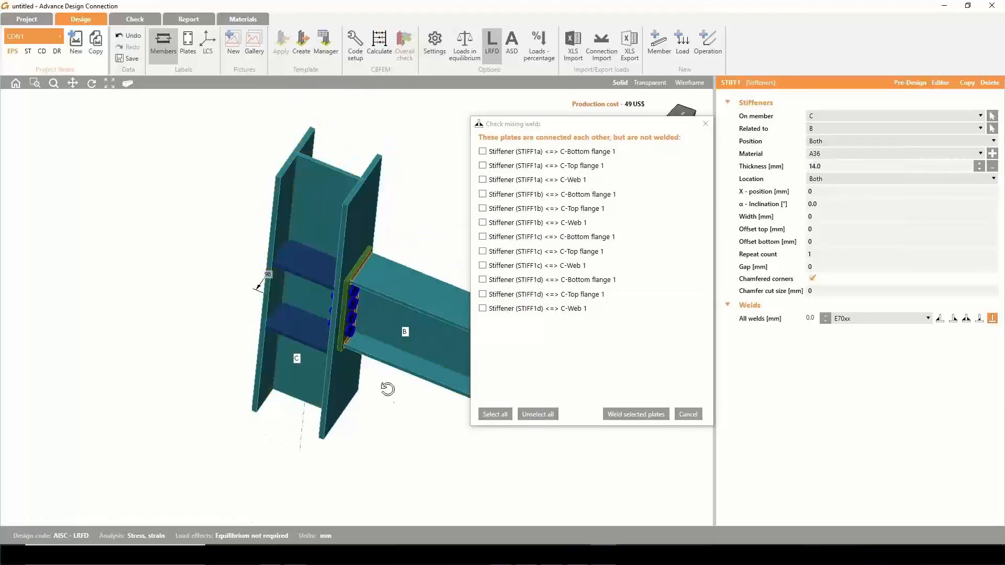
right_click_drag(388, 389, 388, 375)
middle_click_drag(385, 378, 352, 362)
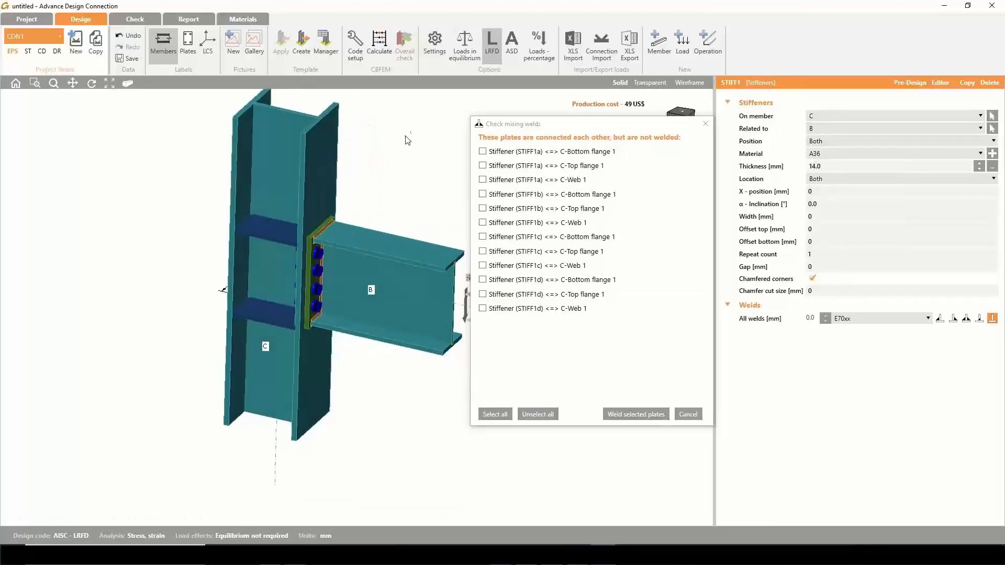
left_click(482, 153)
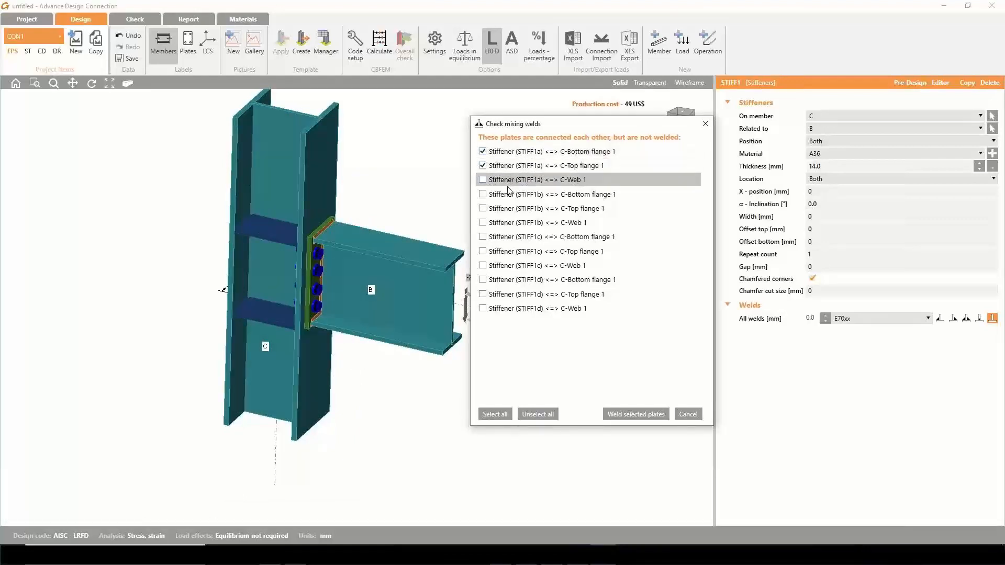
left_click(483, 208)
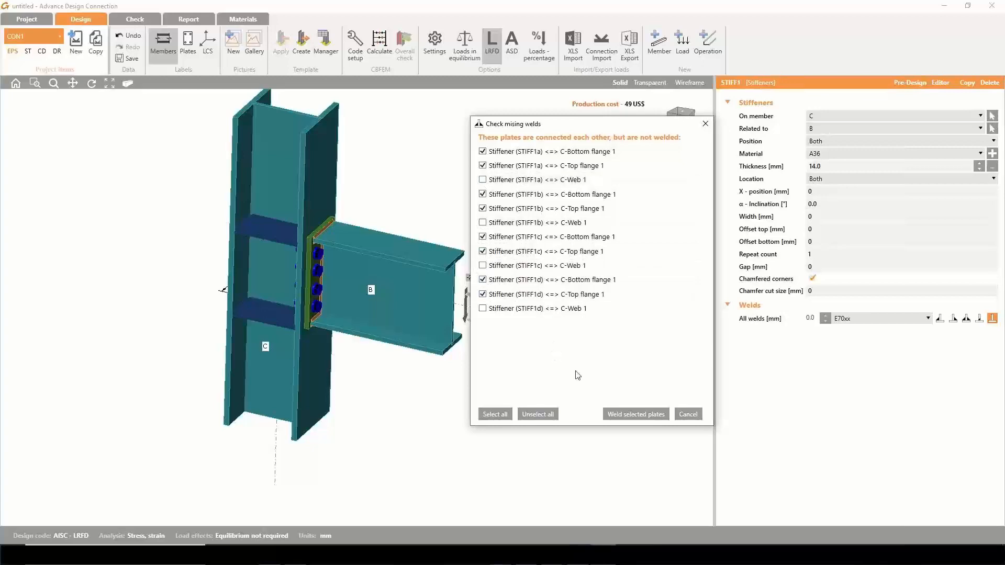
left_click(636, 414)
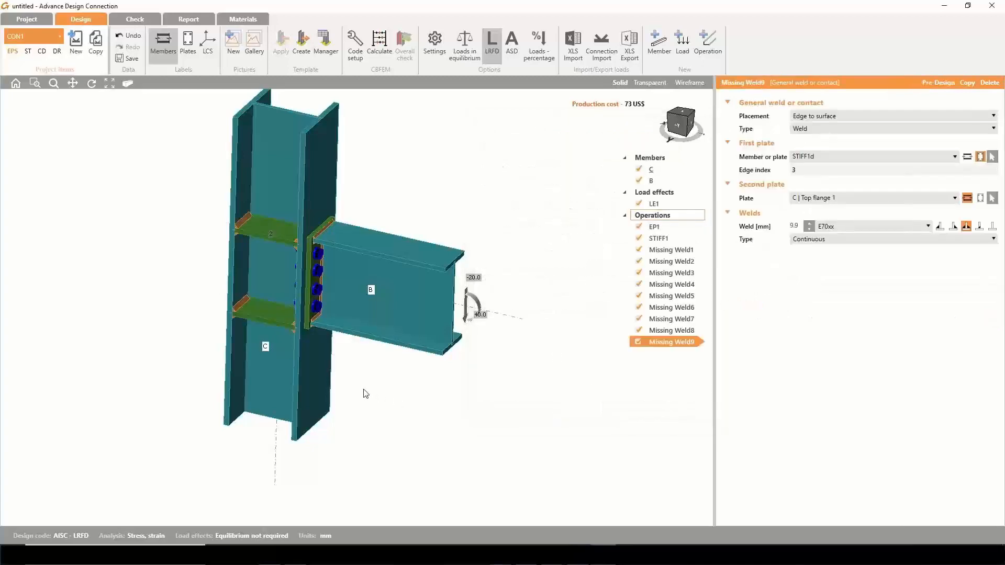
- Examine the added welds between the stiffeners and the column flanges from several angles
middle_click_drag(349, 388, 413, 387)
scroll(273, 320, "up", 4)
scroll(273, 323, "up", 4)
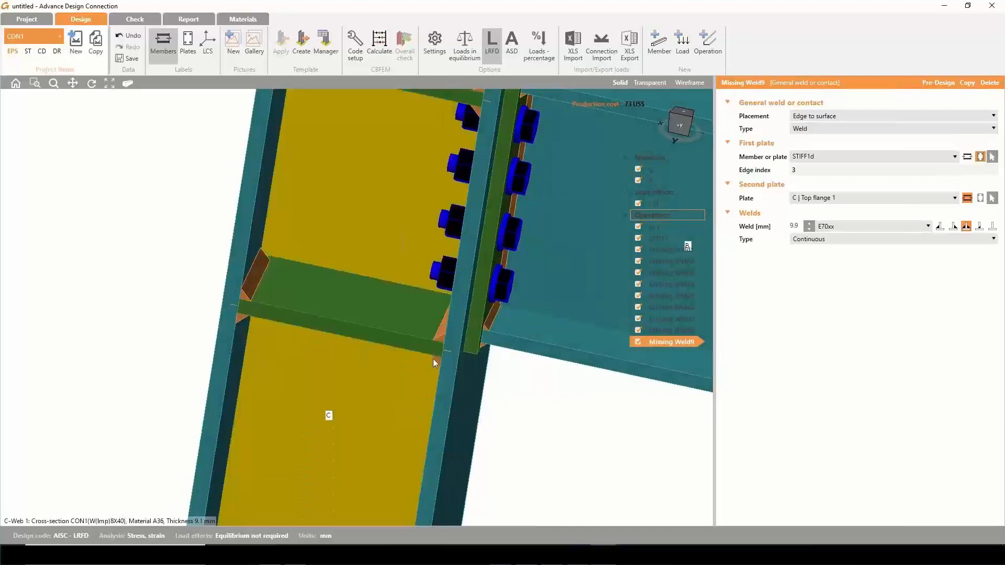
middle_click_drag(298, 232, 193, 374)
middle_click_drag(322, 265, 337, 259)
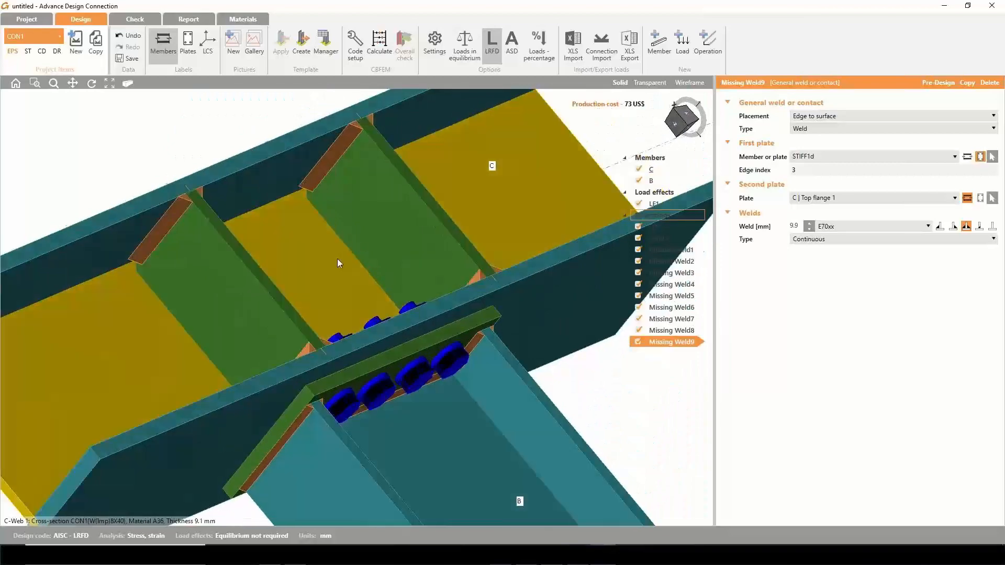
middle_click_drag(309, 214, 247, 279)
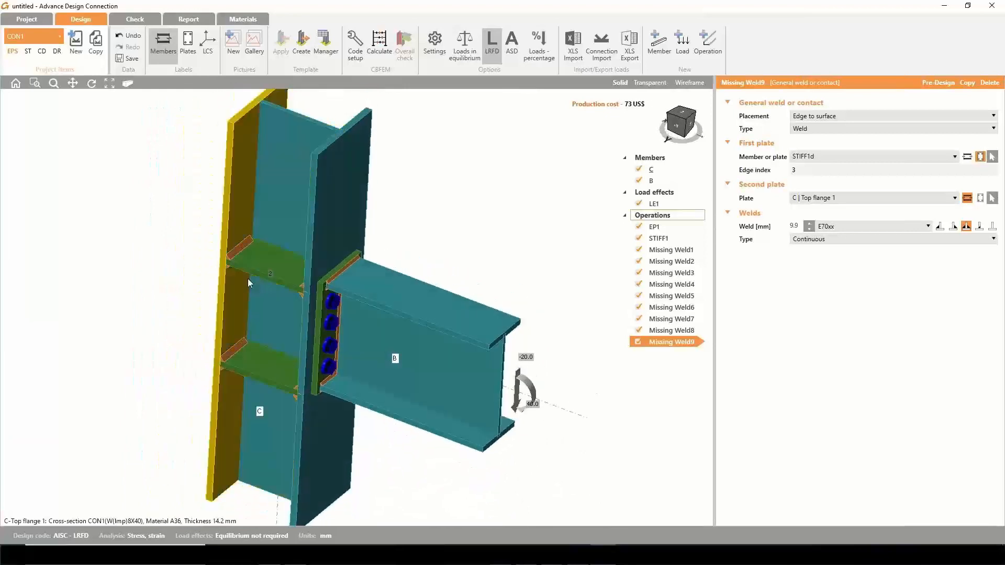
scroll(265, 251, "up", 1)
scroll(262, 261, "down", 2)
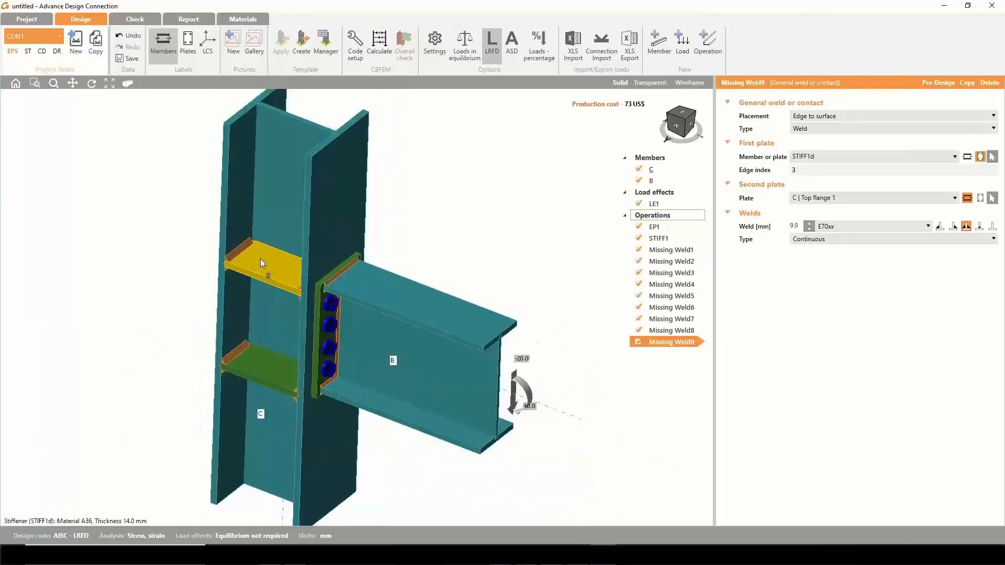
middle_click_drag(242, 338, 282, 347)
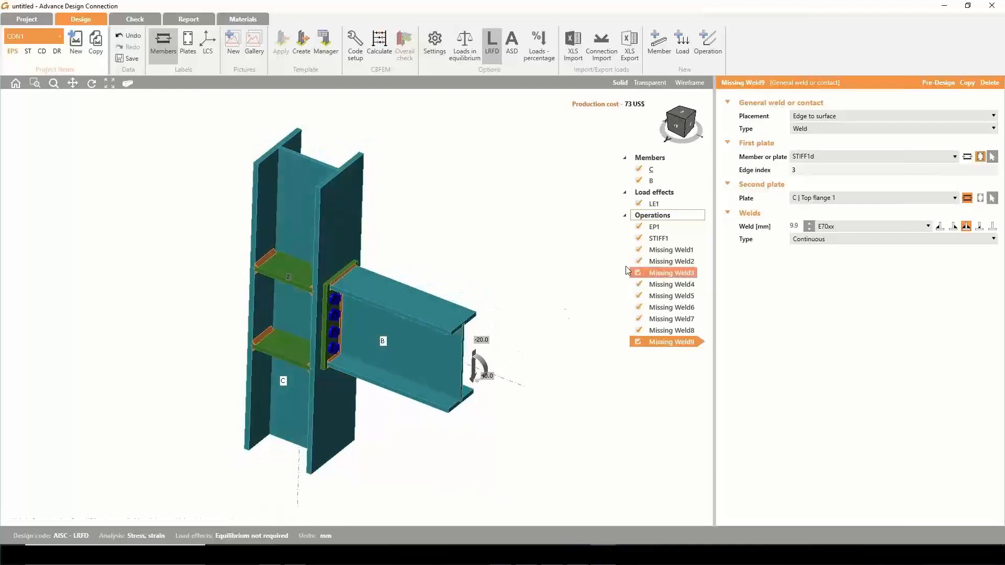
middle_click_drag(349, 353, 358, 349)
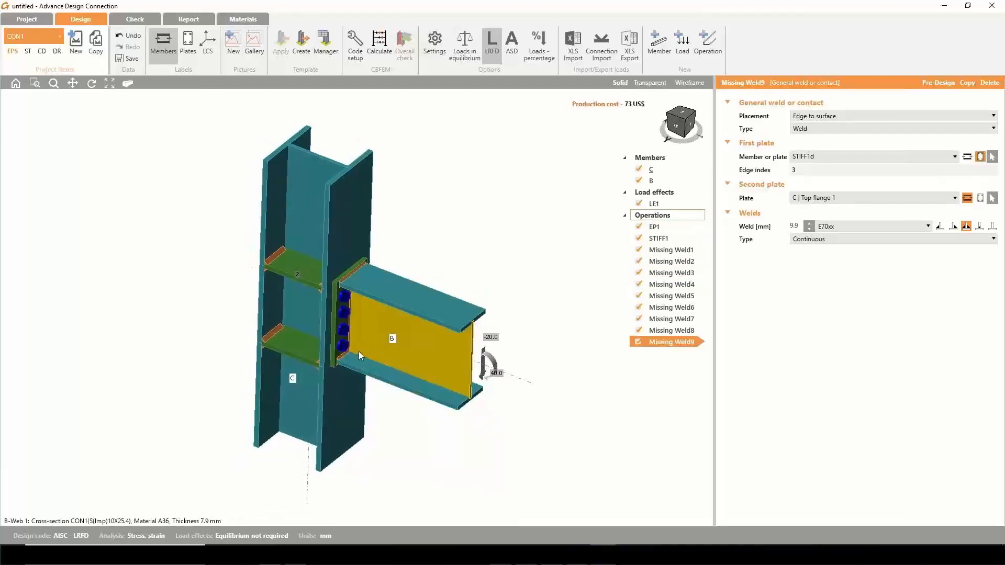